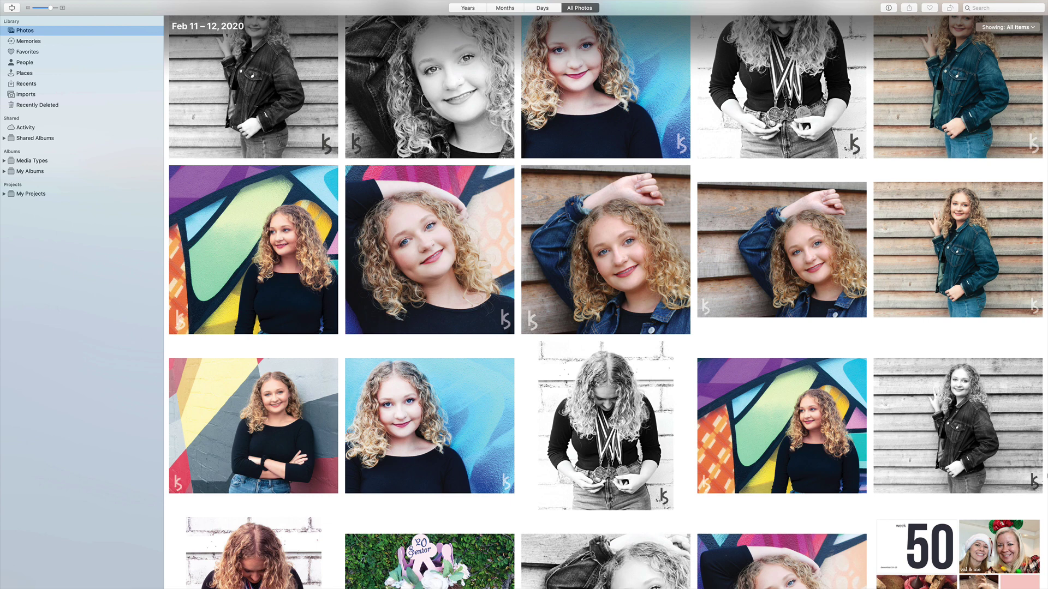
Create a new smart album named '2019 Family Photos' with a 'Date Captured is in the range' rule
click(55, 5)
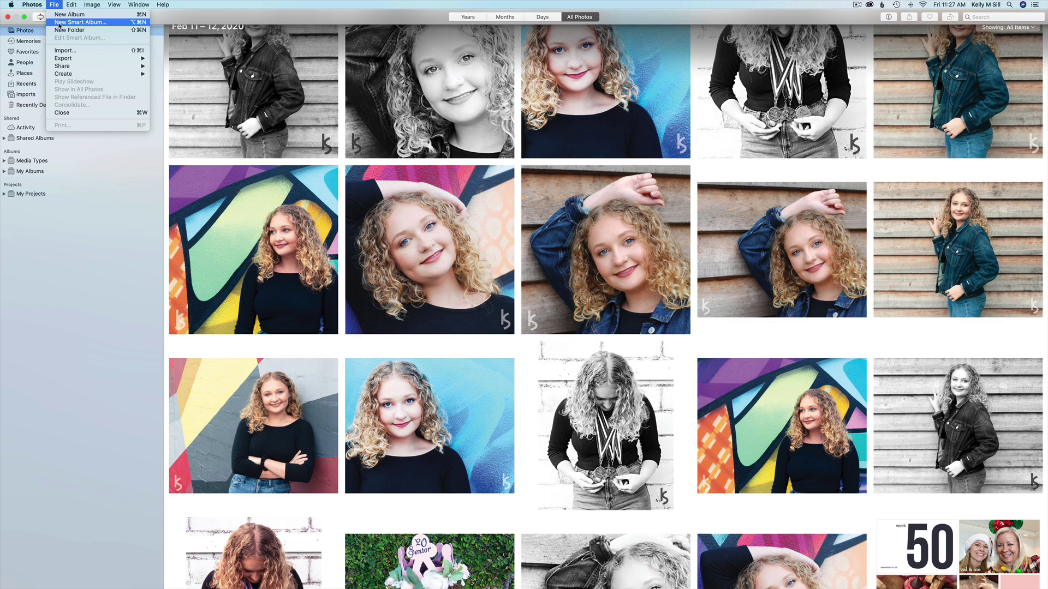
click(58, 23)
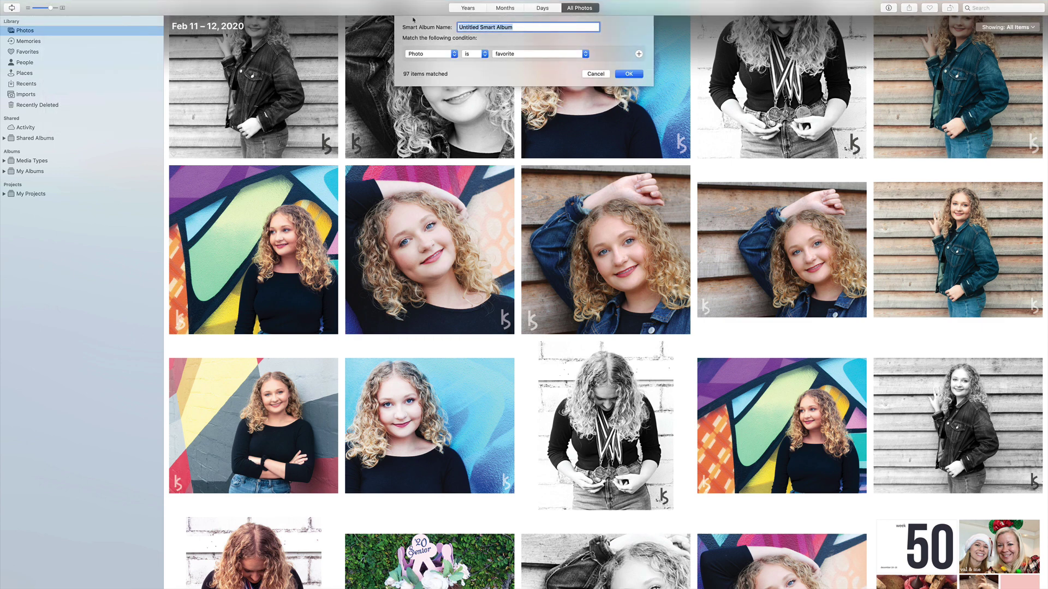
text(2019 Family Photos)
click(454, 54)
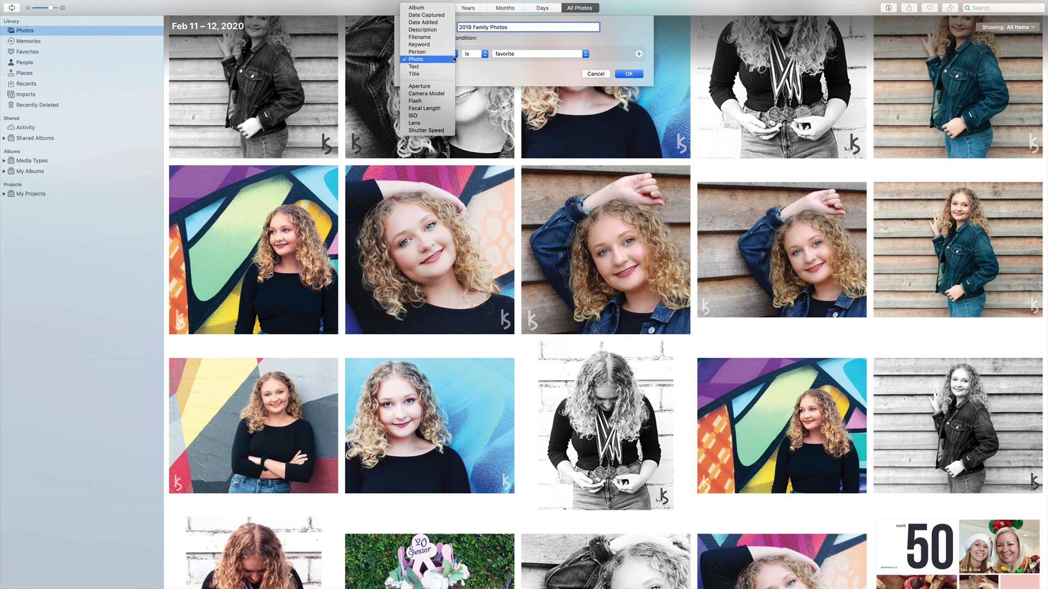
click(436, 16)
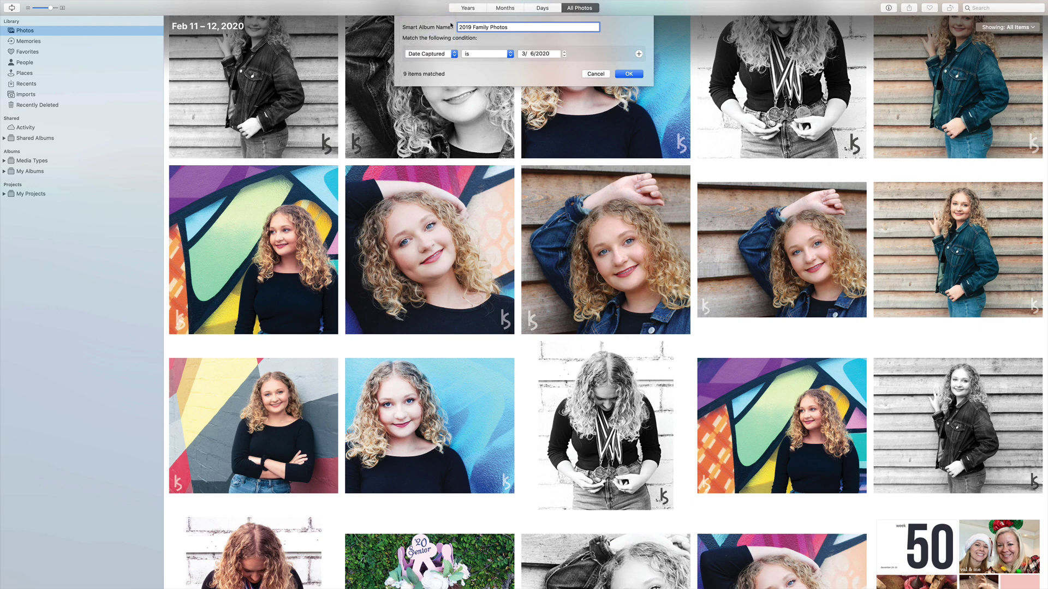
click(510, 54)
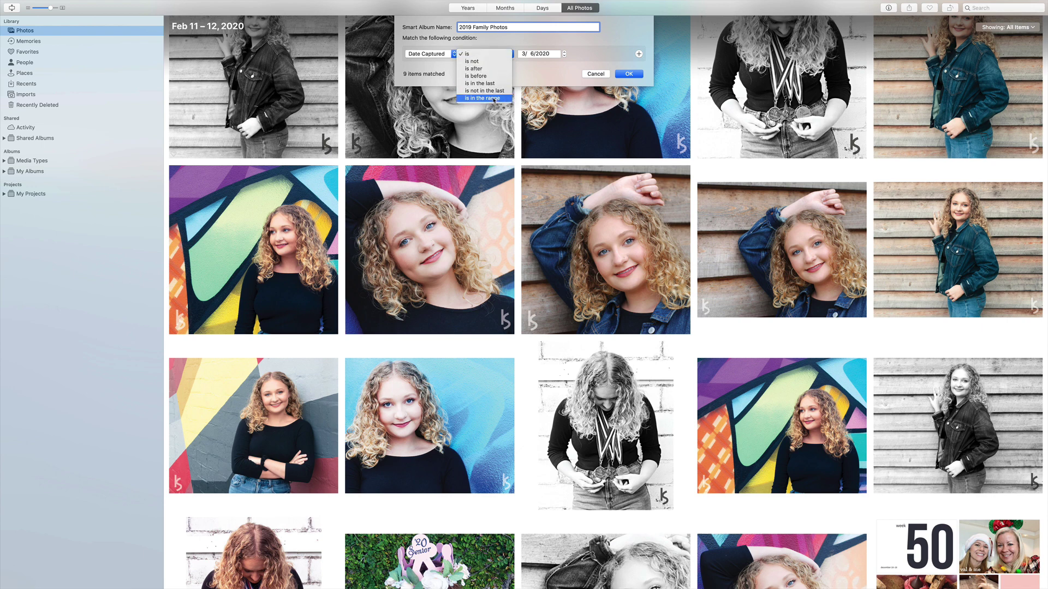
click(494, 99)
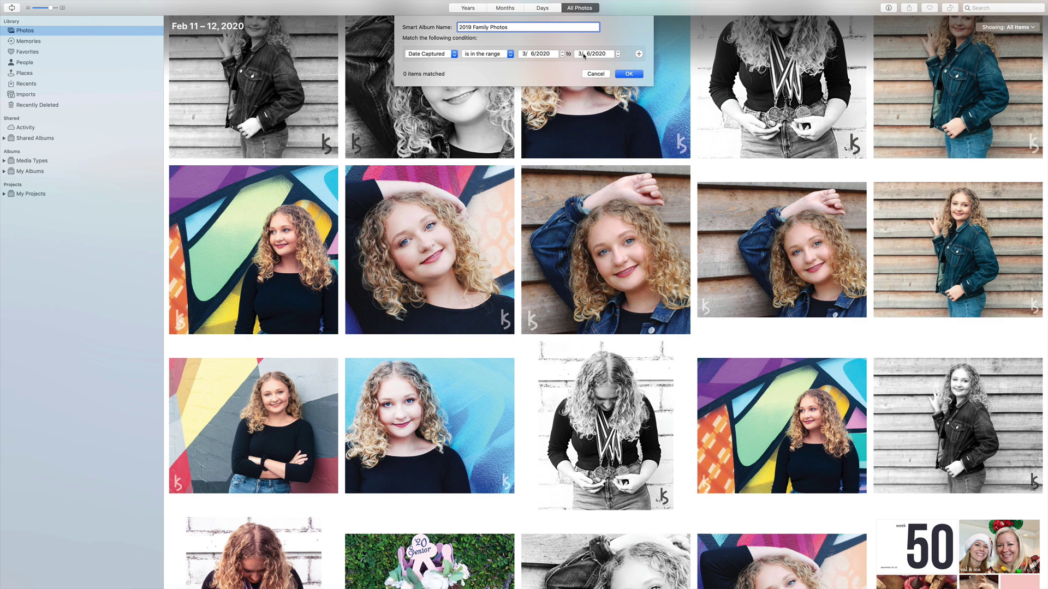
Set the rule's date range from 1/1/2019 to 12/31/2019
click(521, 54)
click(533, 55)
click(544, 56)
text(2019)
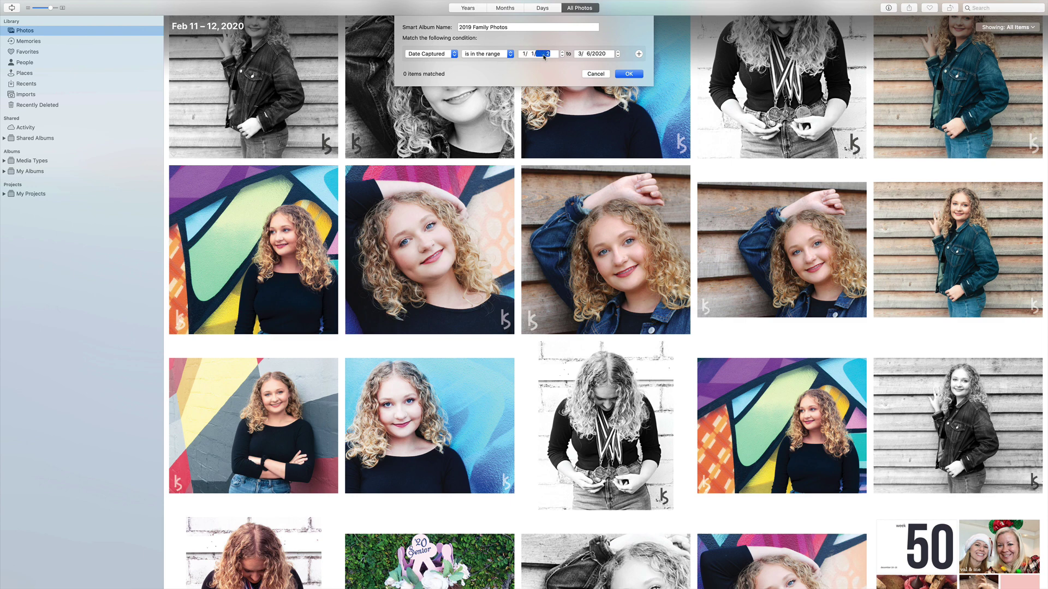
click(580, 55)
text(12)
click(589, 55)
text(31)
click(597, 55)
text(2019)
Save the 2019 Family Photos smart album and browse its 2019 photos through December
click(629, 74)
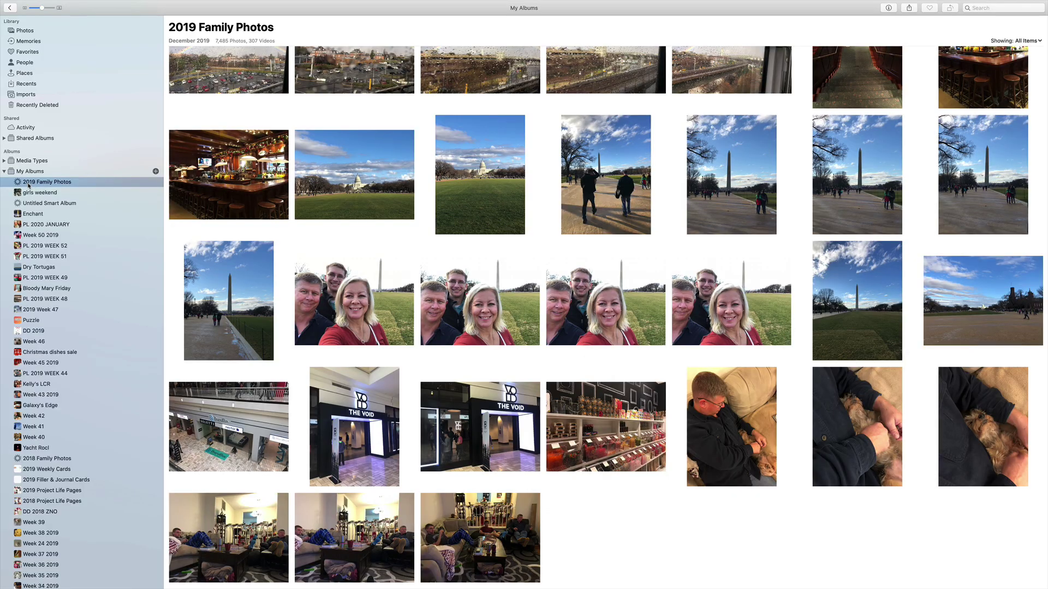
scroll(346, 225, up, 20)
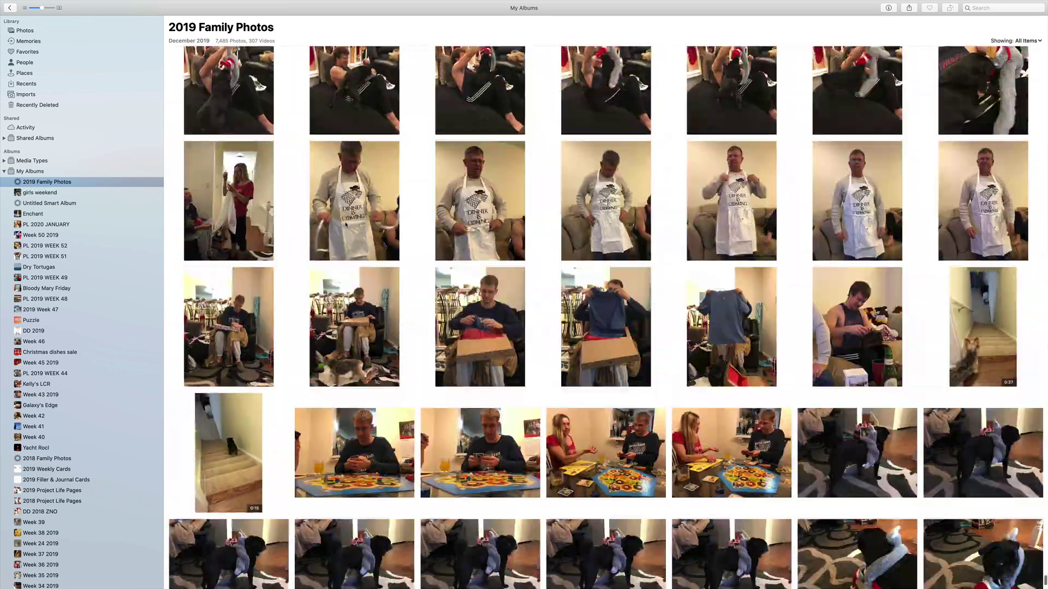
scroll(345, 225, up, 20)
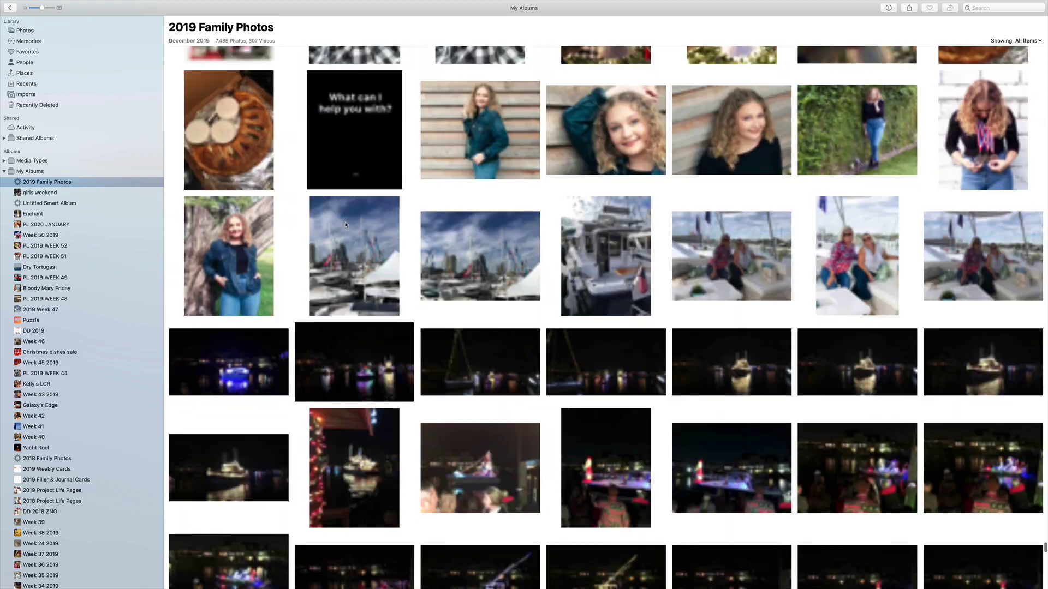
scroll(346, 225, up, 5)
Exit full screen, close Photos, and launch PowerPhotos from Launchpad
mouse_move(15, 3)
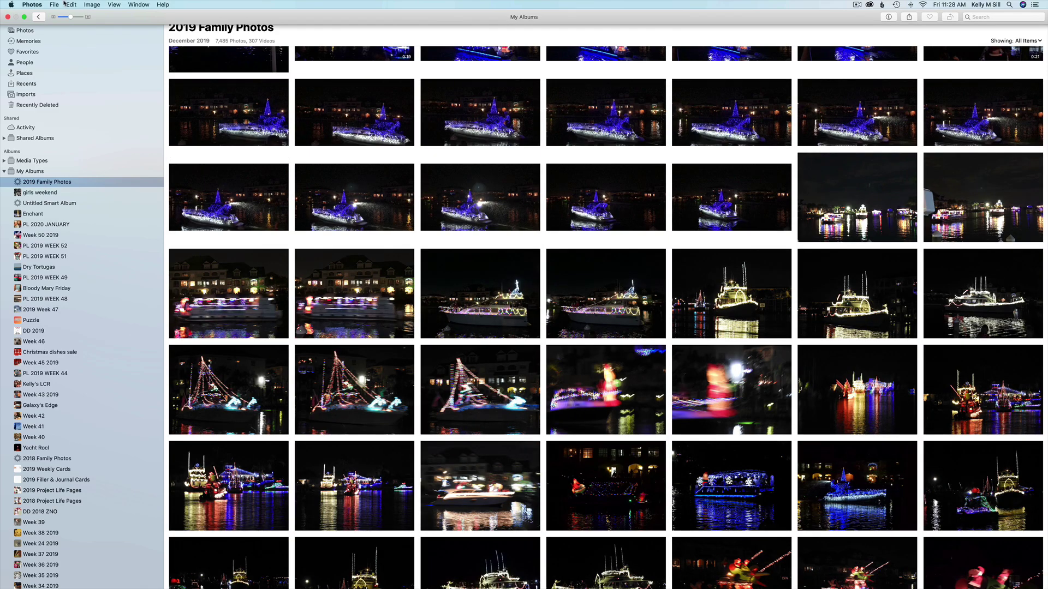
click(24, 17)
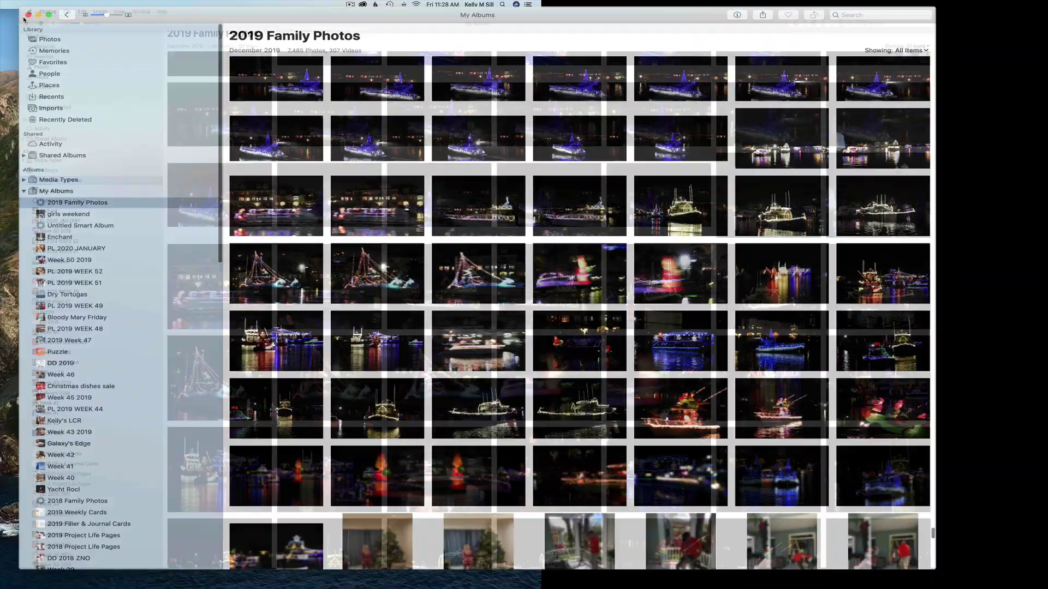
click(54, 25)
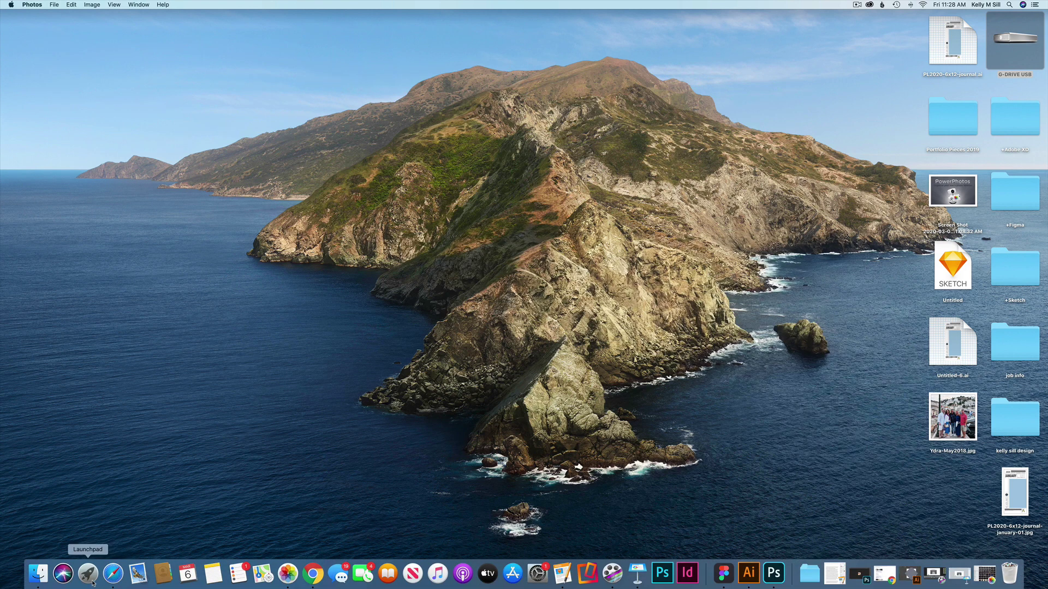
click(88, 573)
scroll(514, 421, right, 5)
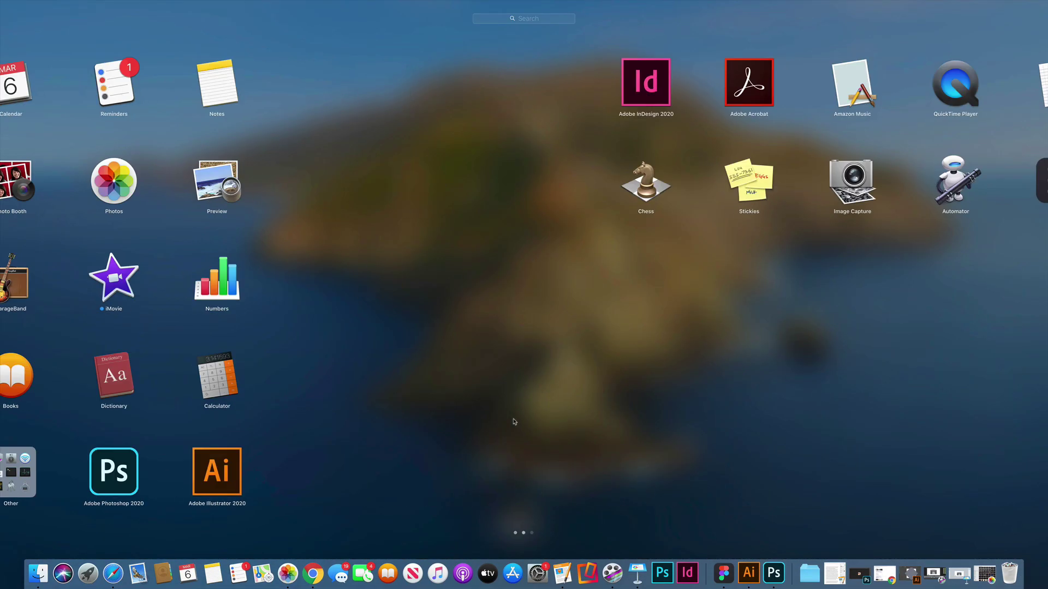
scroll(514, 421, right, 5)
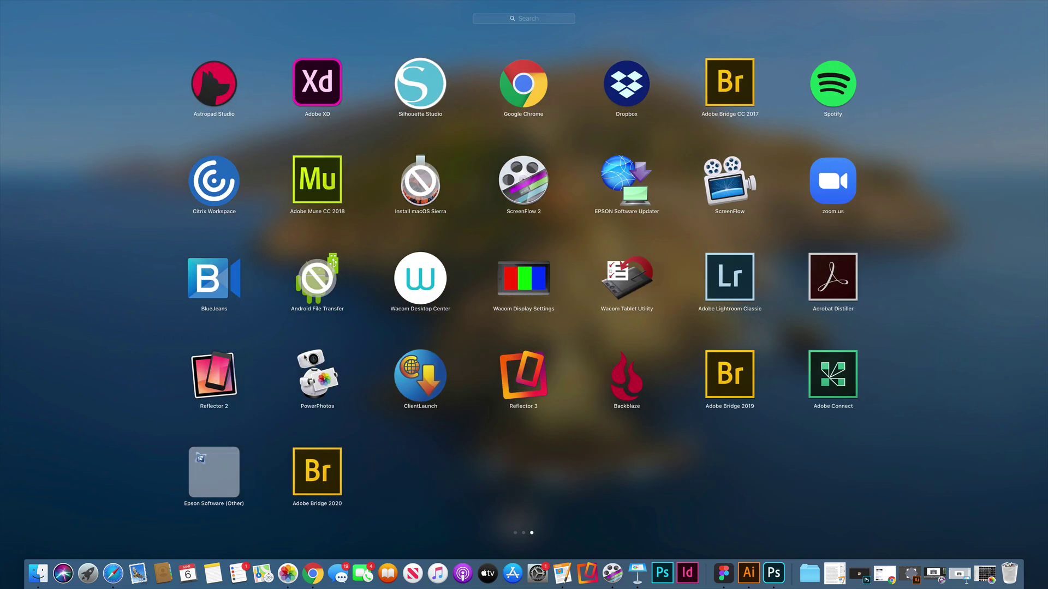
click(322, 388)
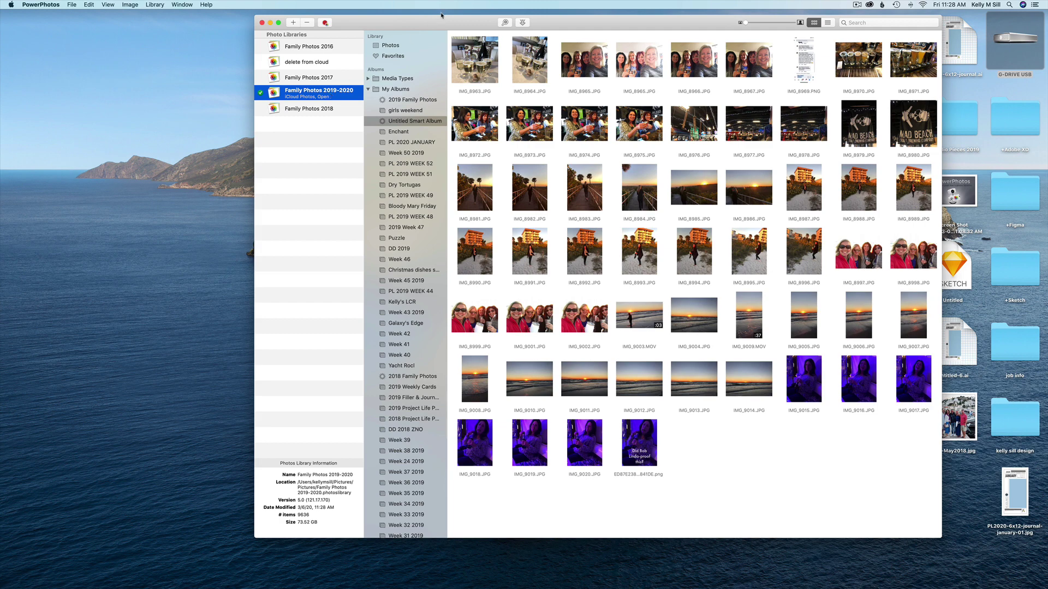
Move the PowerPhotos window left and display the 2019 Family Photos album
drag(441, 15, 347, 23)
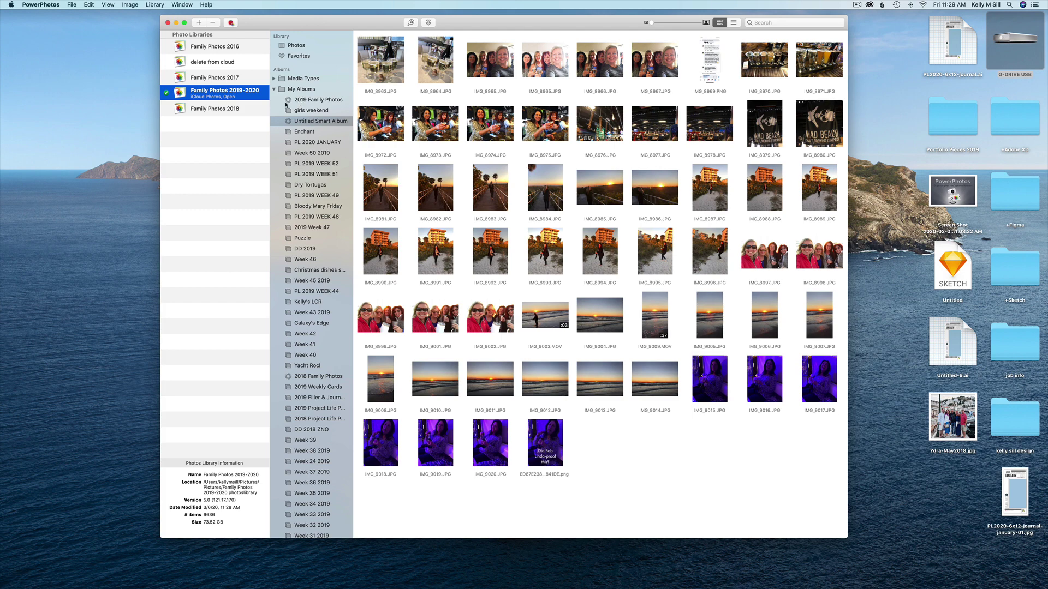
click(306, 101)
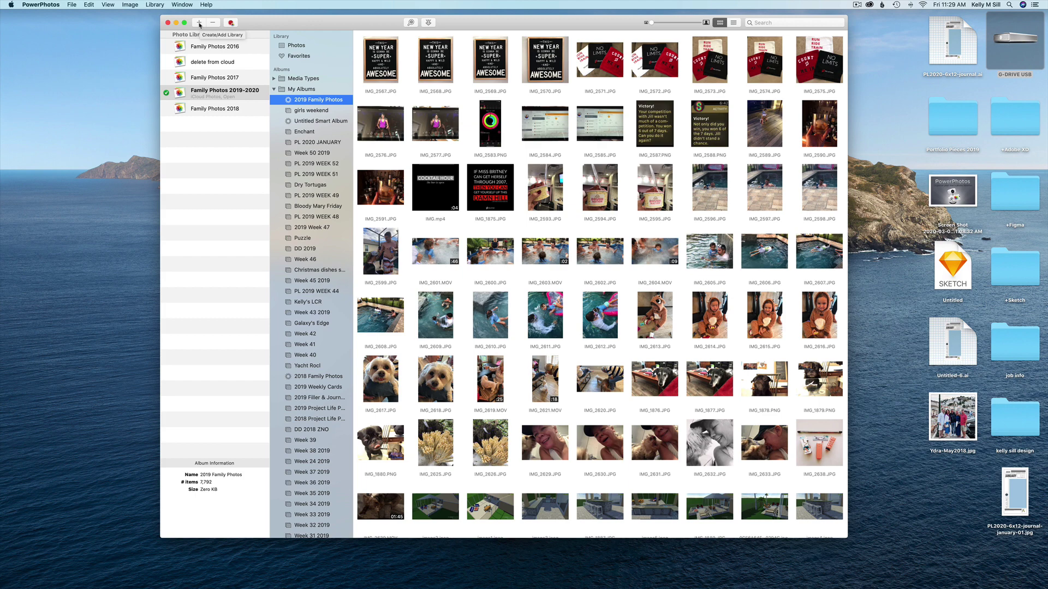
Create a library named '2019 Family Photos' on G-DRIVE USB, dismissing the Photoshop alert
click(199, 24)
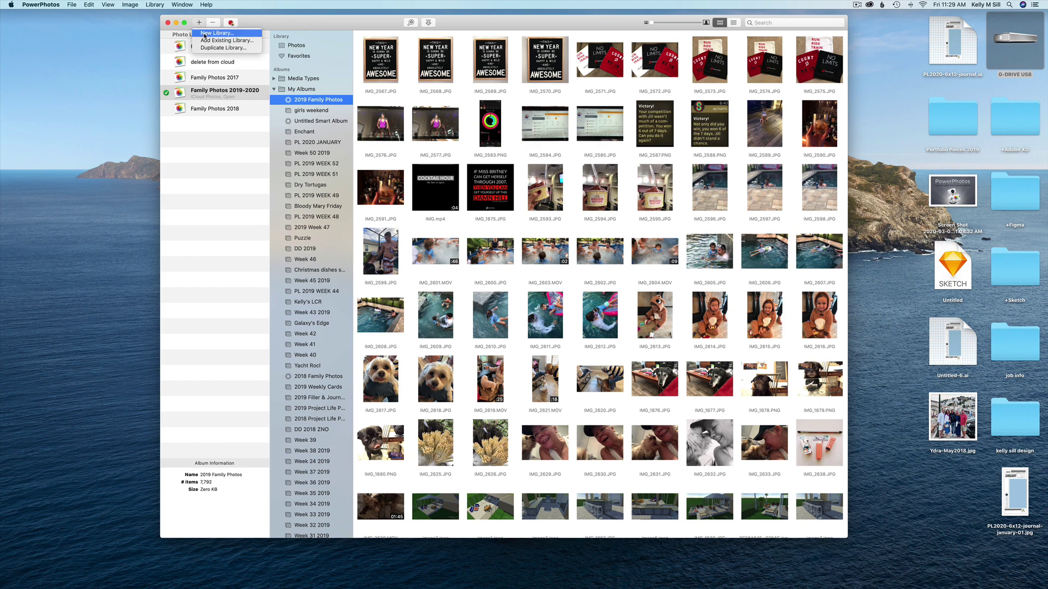
click(205, 34)
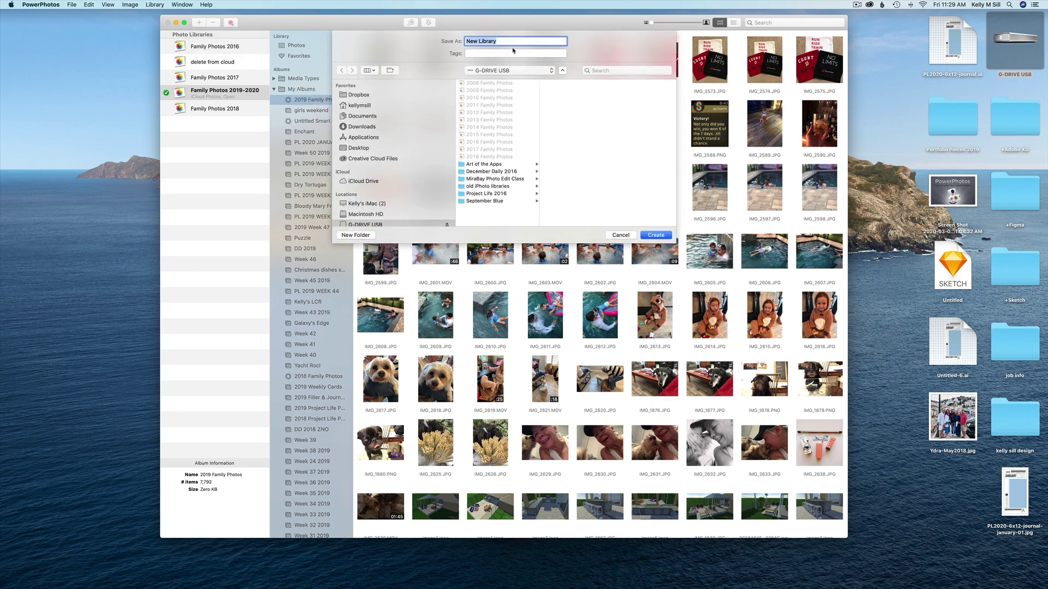
text(2019 Family Photos)
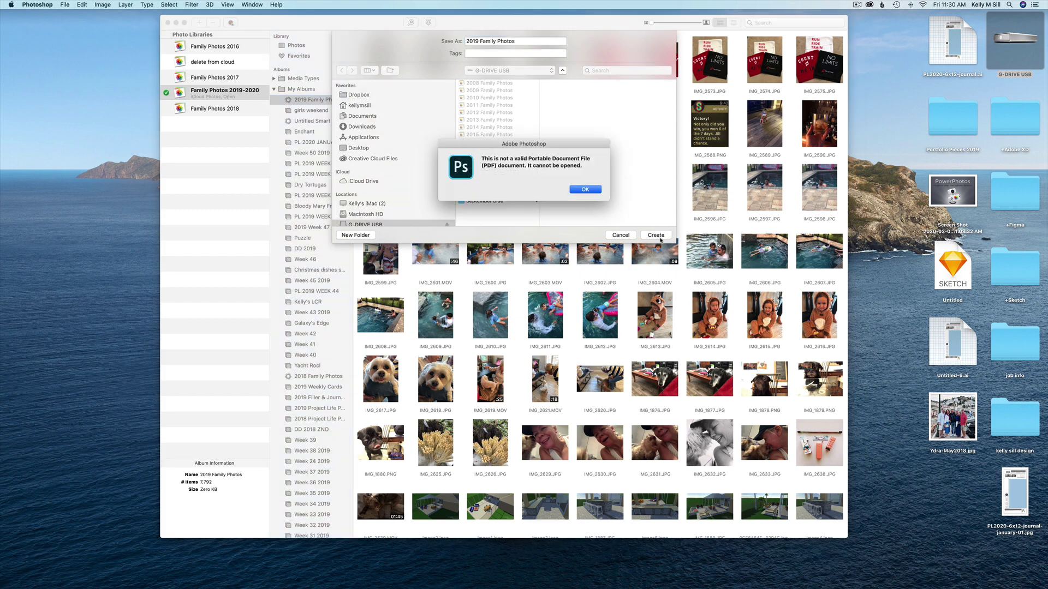
click(589, 191)
click(607, 205)
key(Return)
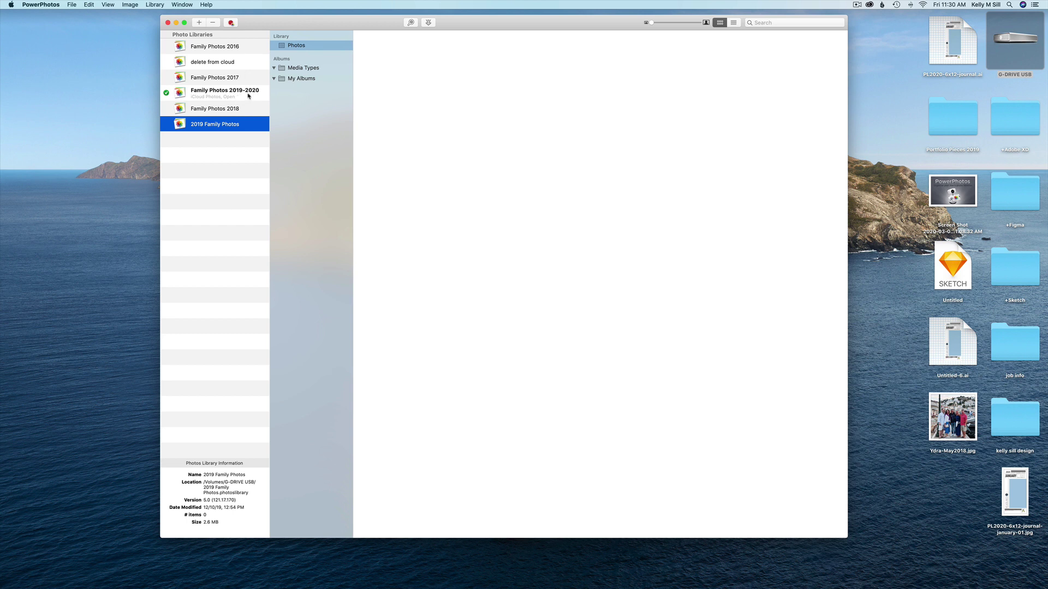
Drag the 2019 Family Photos album from Family Photos 2019-2020 onto the new 2019 Family Photos library
click(249, 96)
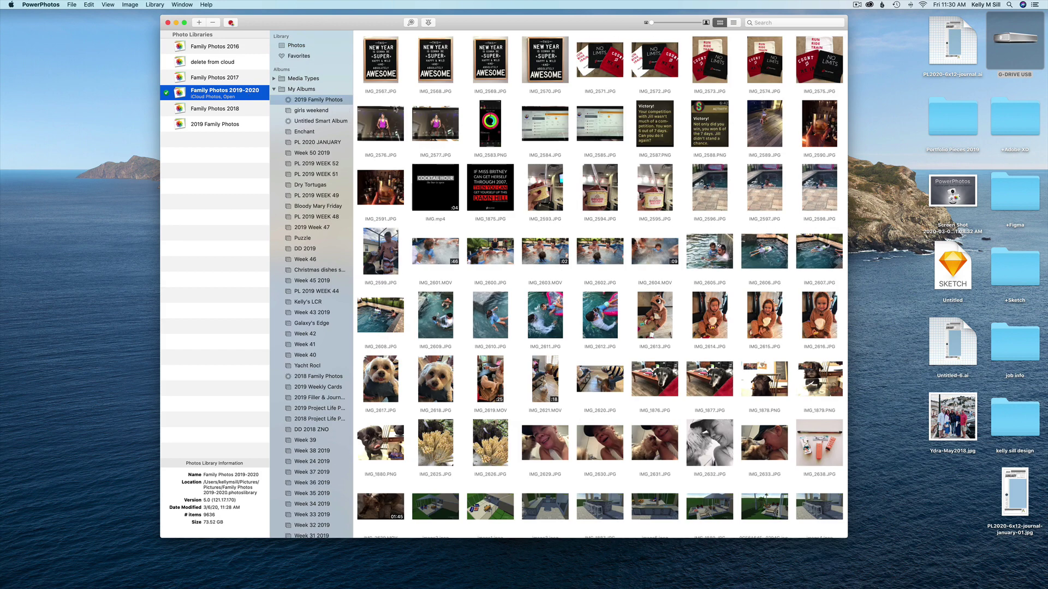
click(294, 103)
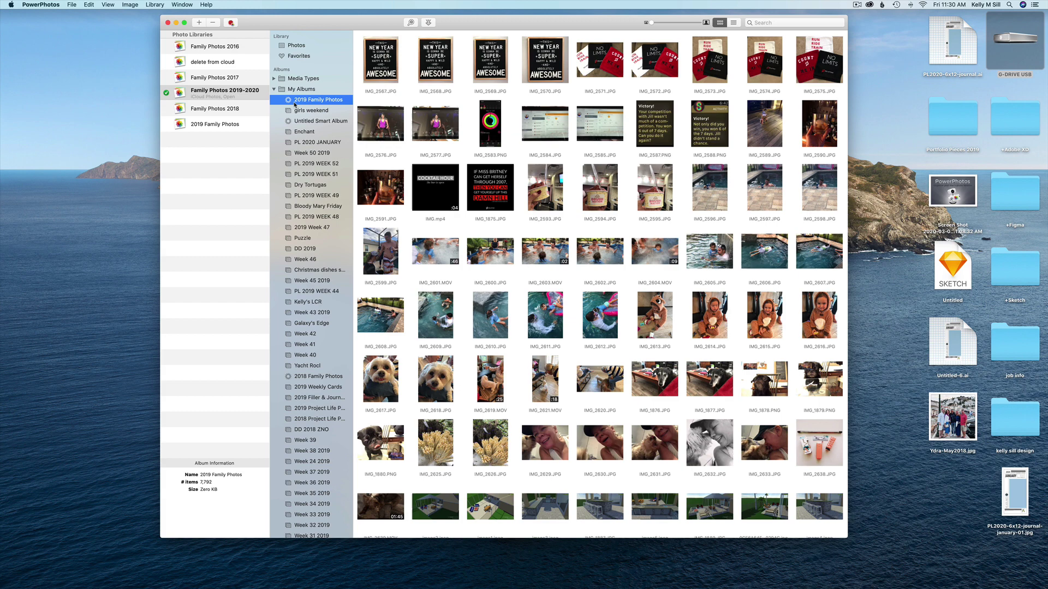
drag(290, 102, 244, 127)
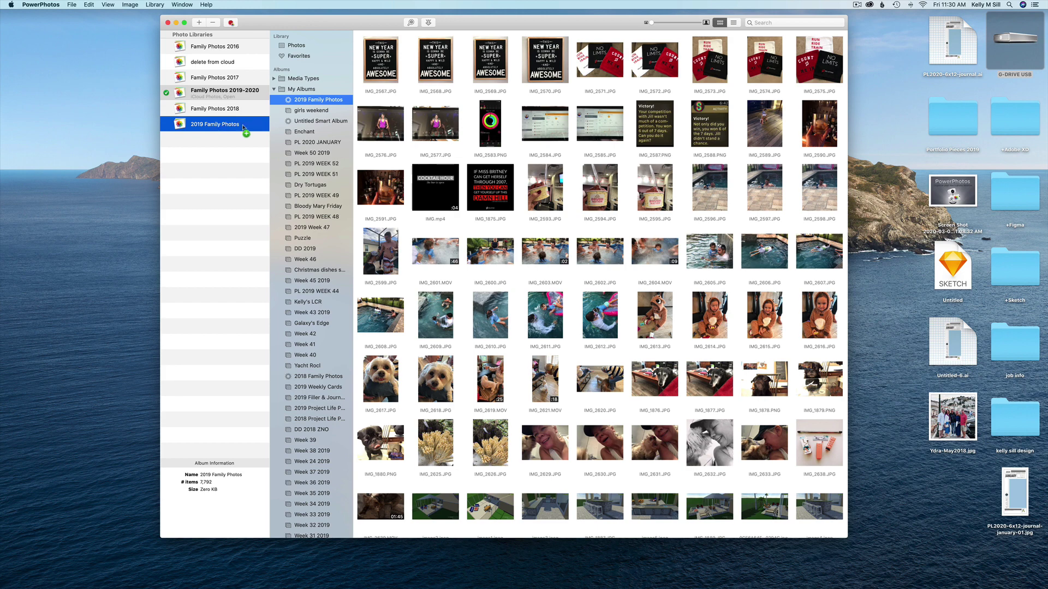
drag(243, 128, 243, 128)
drag(243, 127, 243, 127)
drag(243, 127, 243, 127)
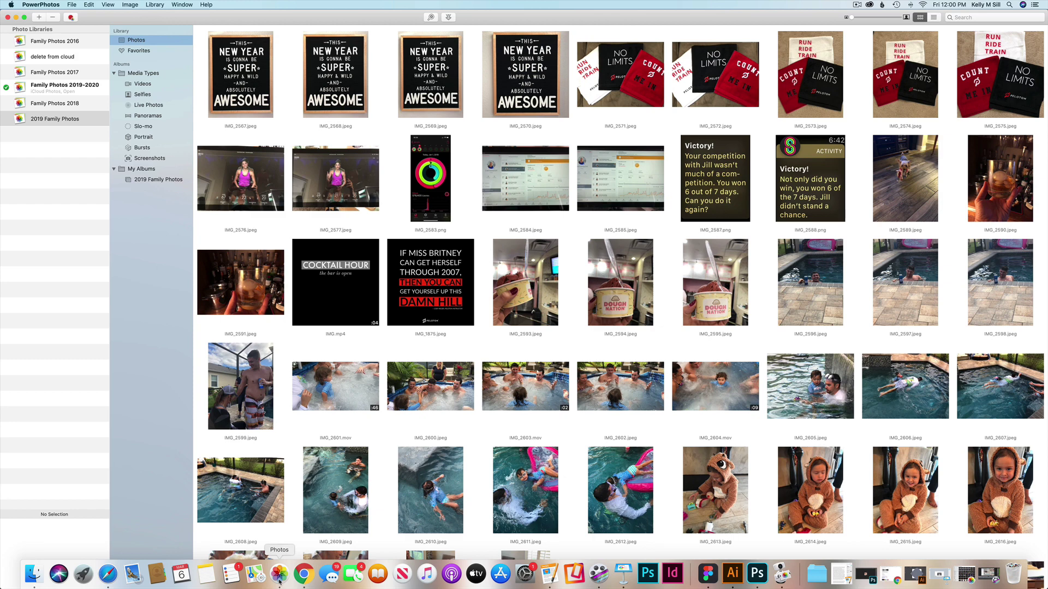
Dismiss the Photos Dock menu and minimize the PowerPhotos window
right_click(279, 574)
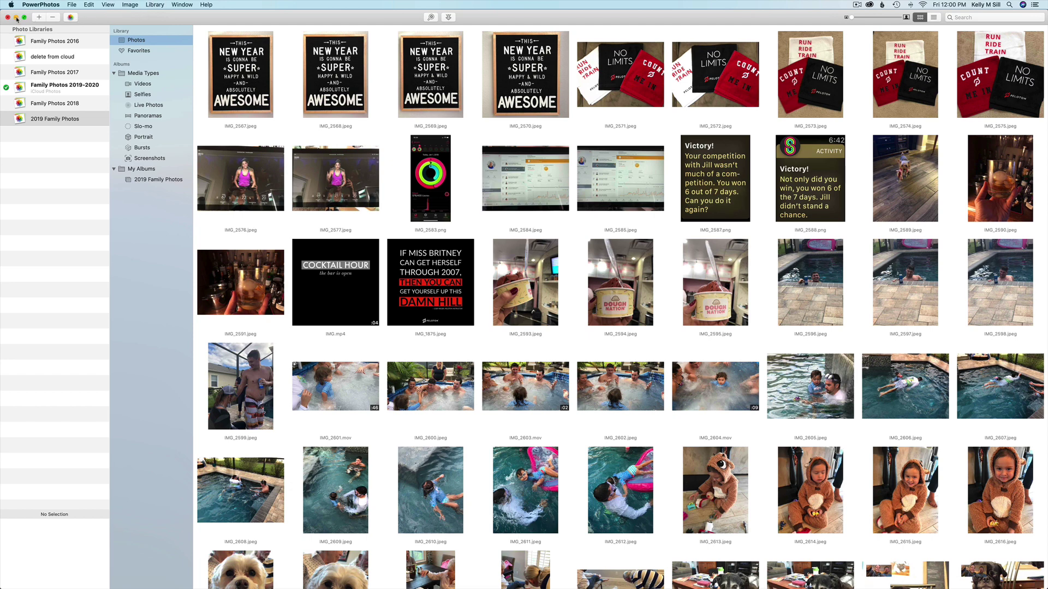
click(16, 18)
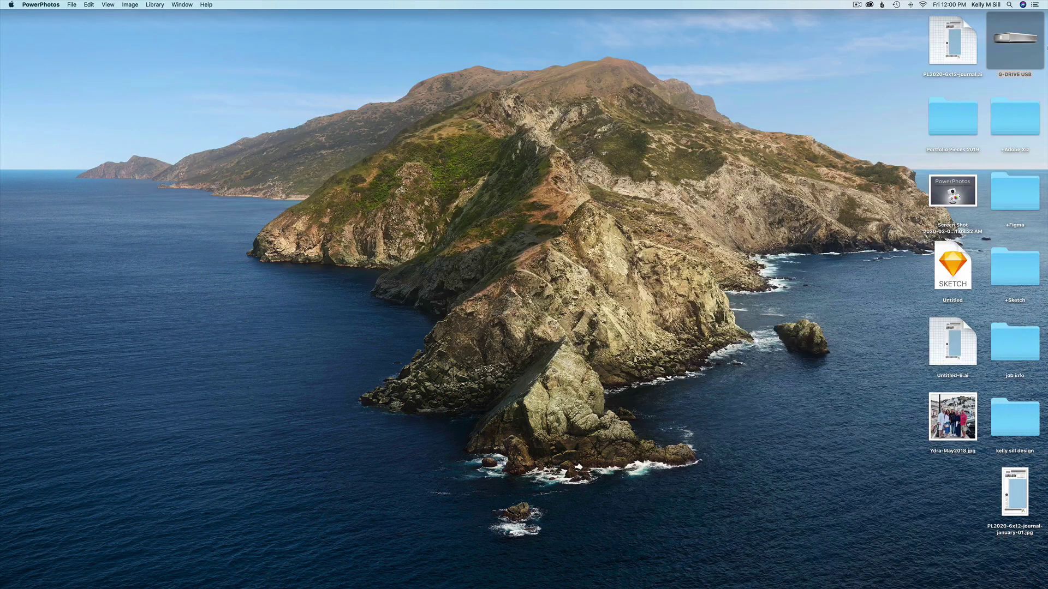
Open the 2019 Family Photos library from G-DRIVE USB in Photos, review it, then quit Photos
double_click(1007, 59)
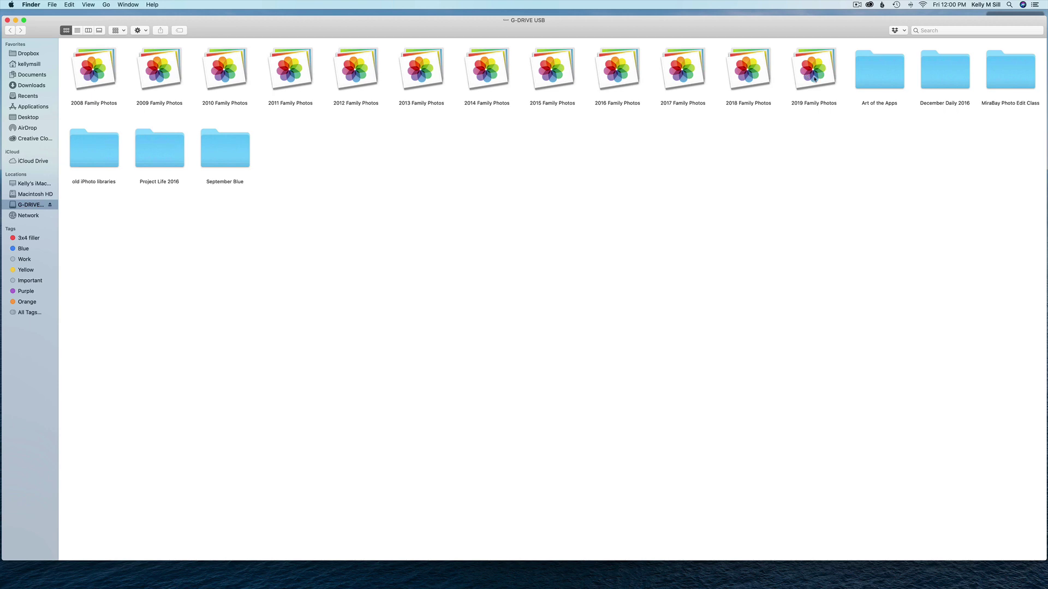
double_click(814, 79)
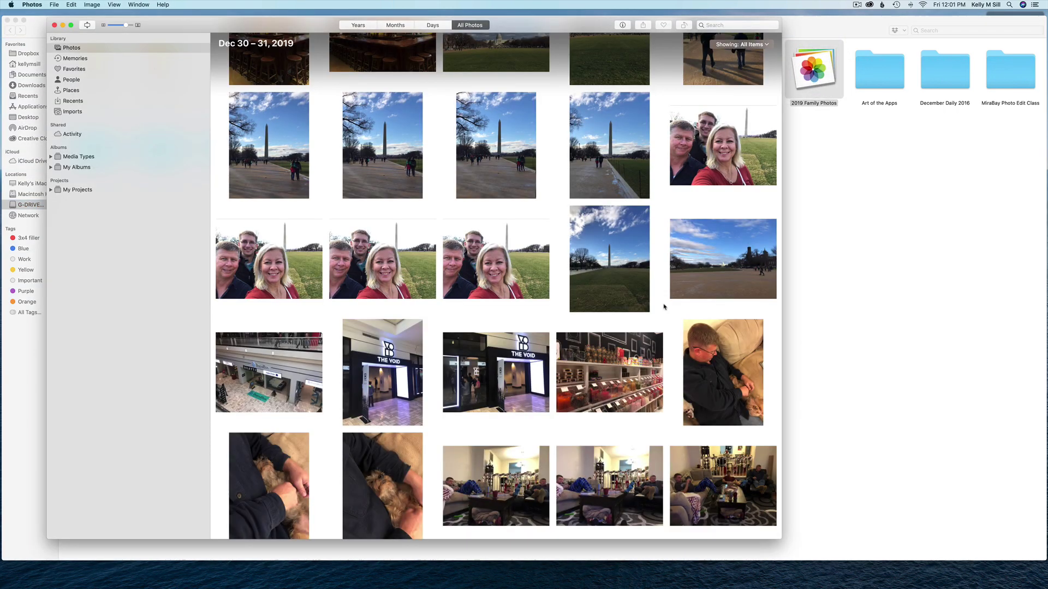
scroll(391, 267, up, 15)
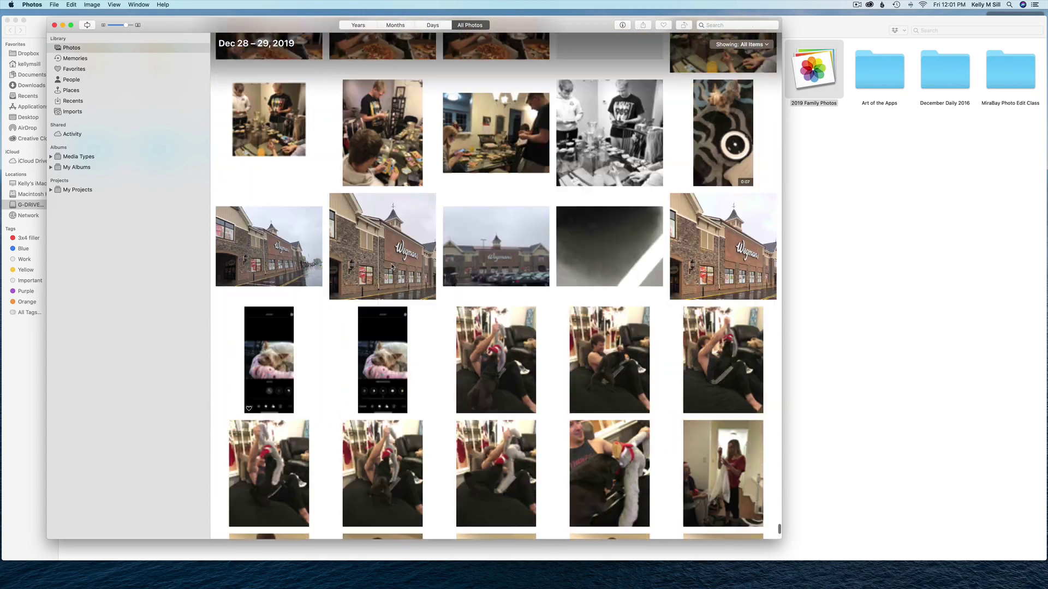
scroll(392, 266, up, 15)
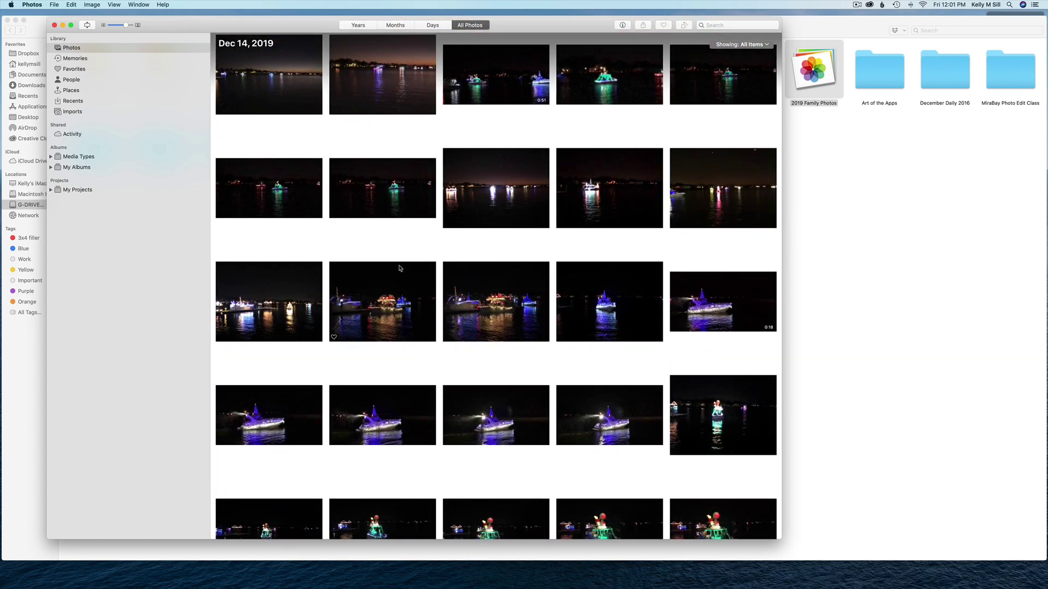
click(29, 6)
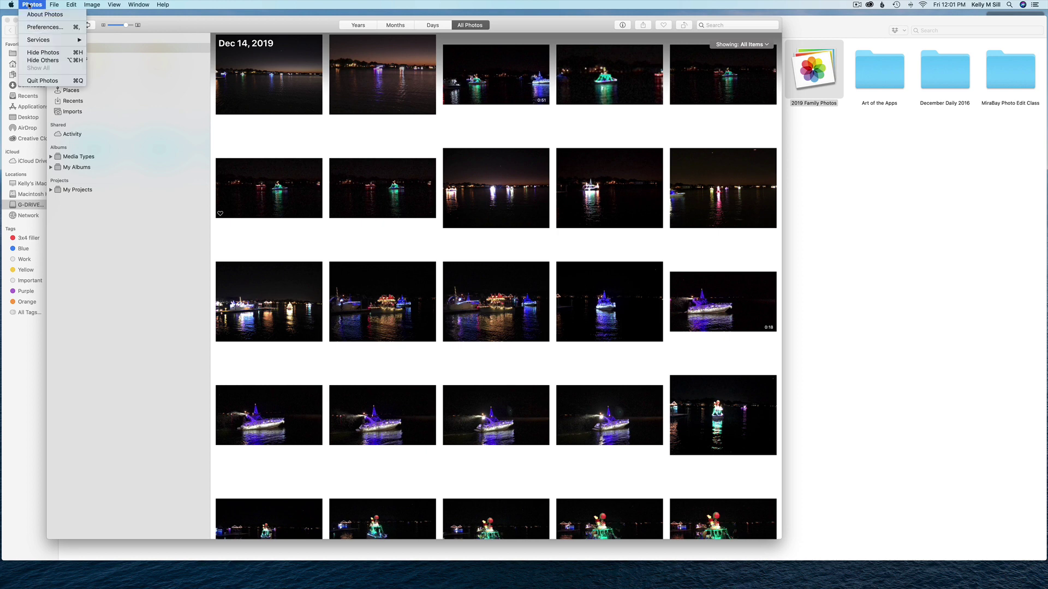
click(42, 81)
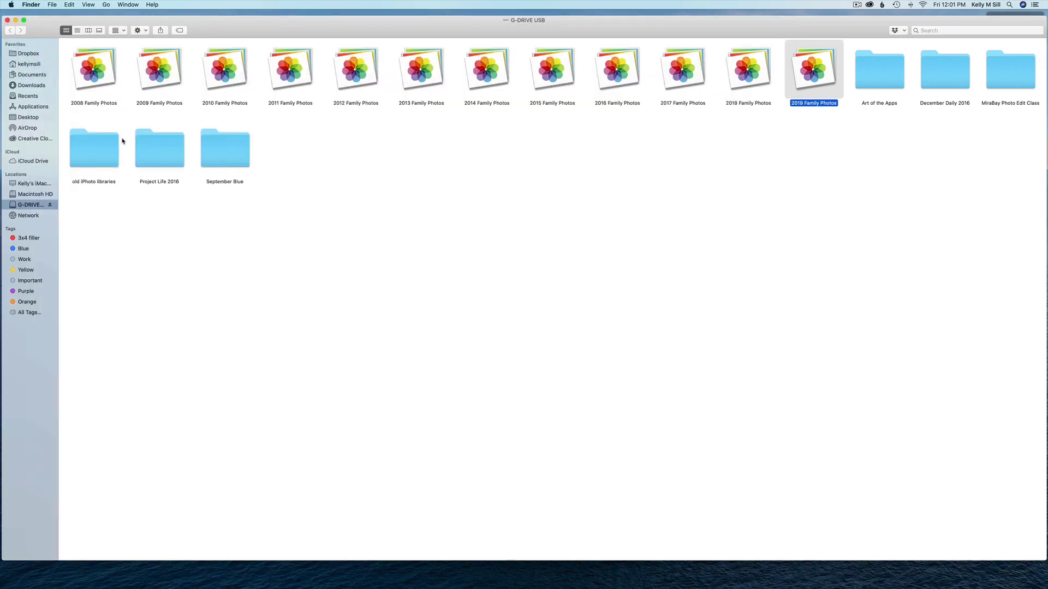
Minimize Finder, open Photos to view the local library's December 2019 photos, then close it
click(15, 20)
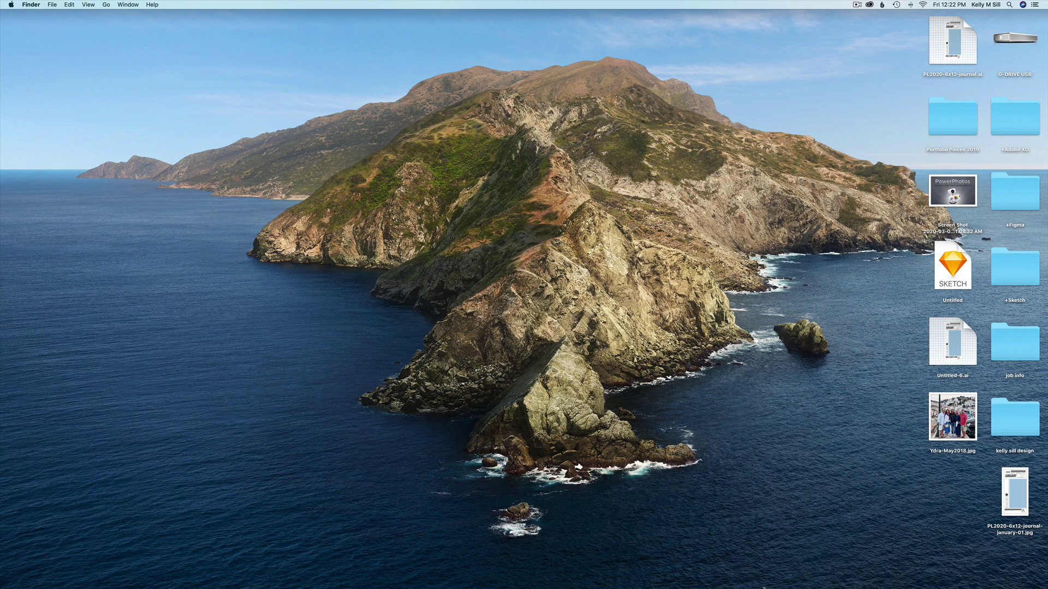
mouse_move(327, 581)
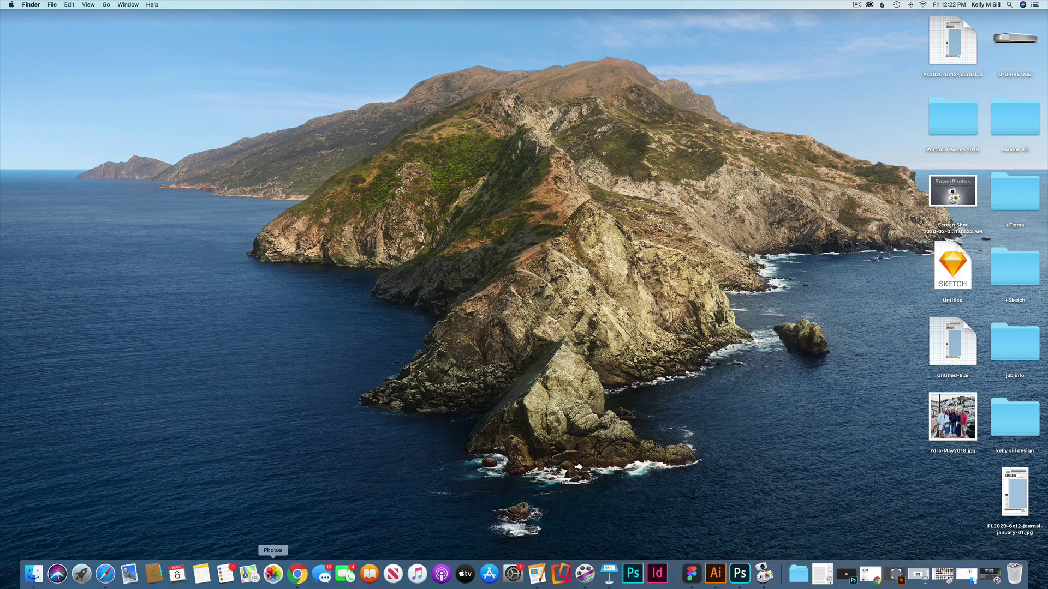
click(273, 581)
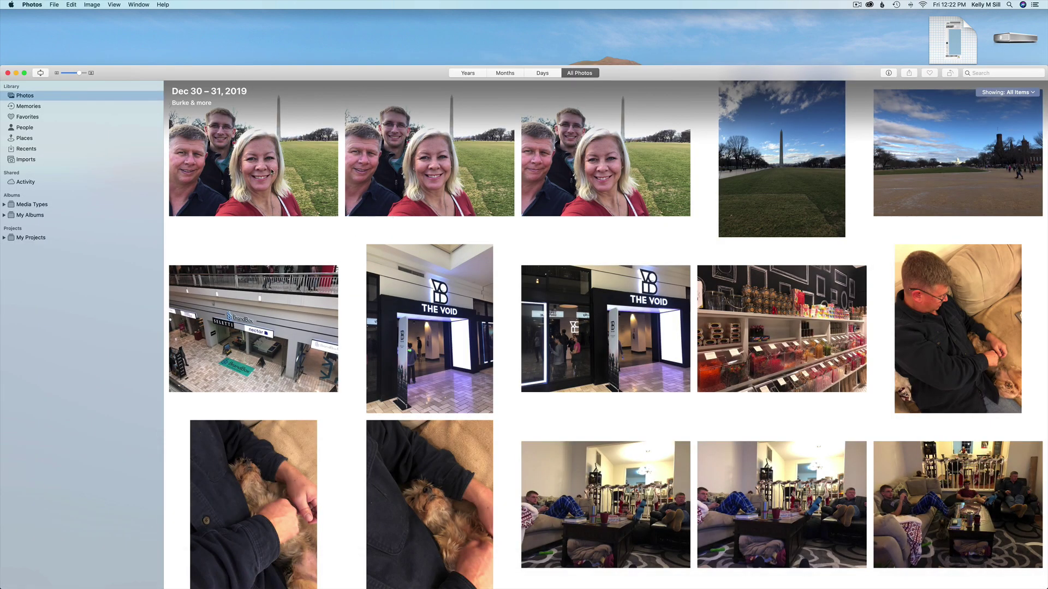
drag(291, 77, 296, 27)
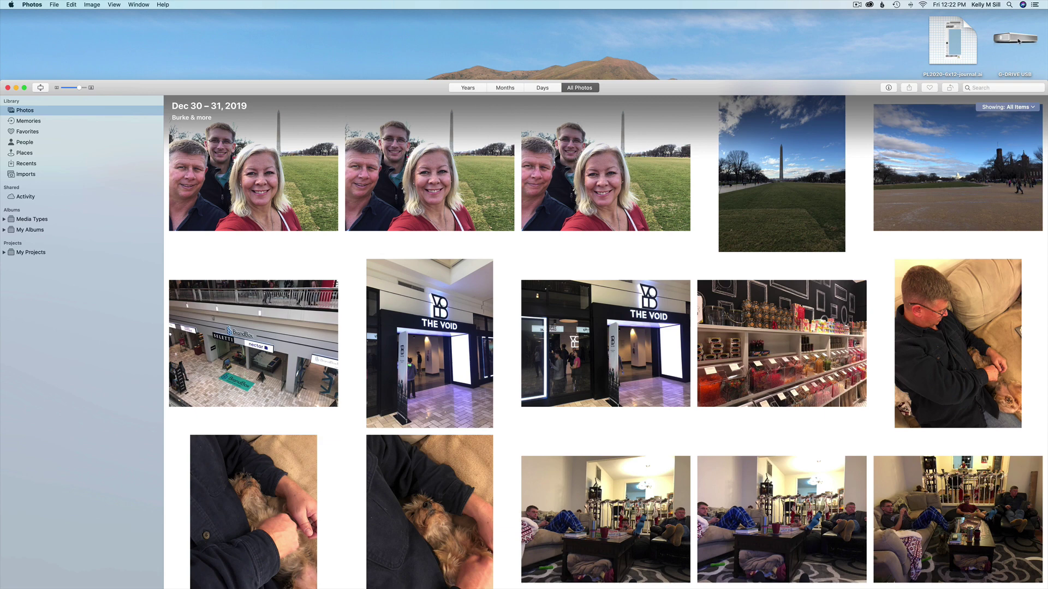
click(8, 88)
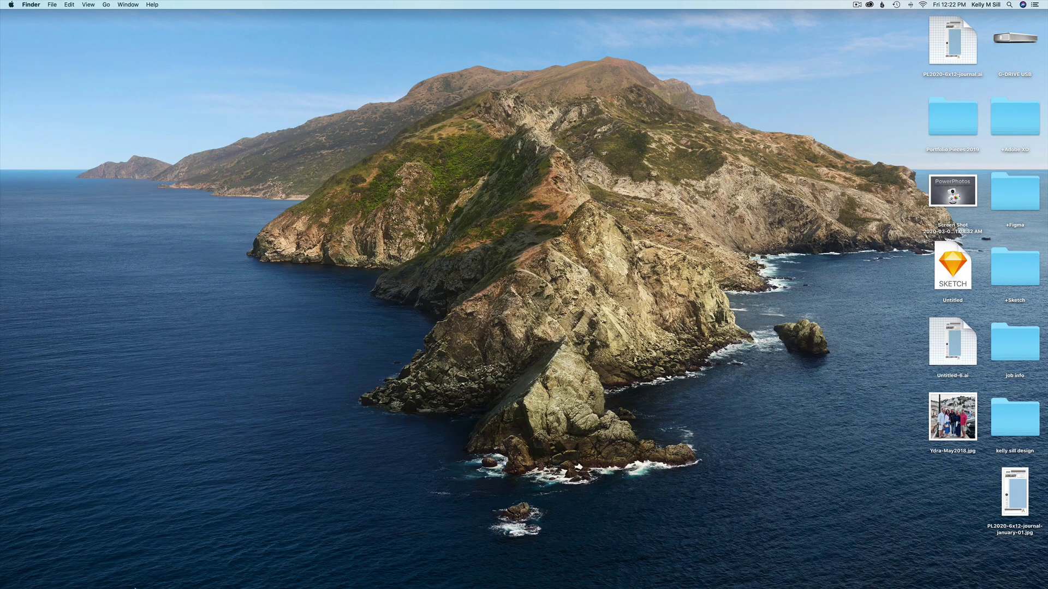
Restore Finder and select the Family Photos 2019-2020 library in the Pictures folder
click(33, 579)
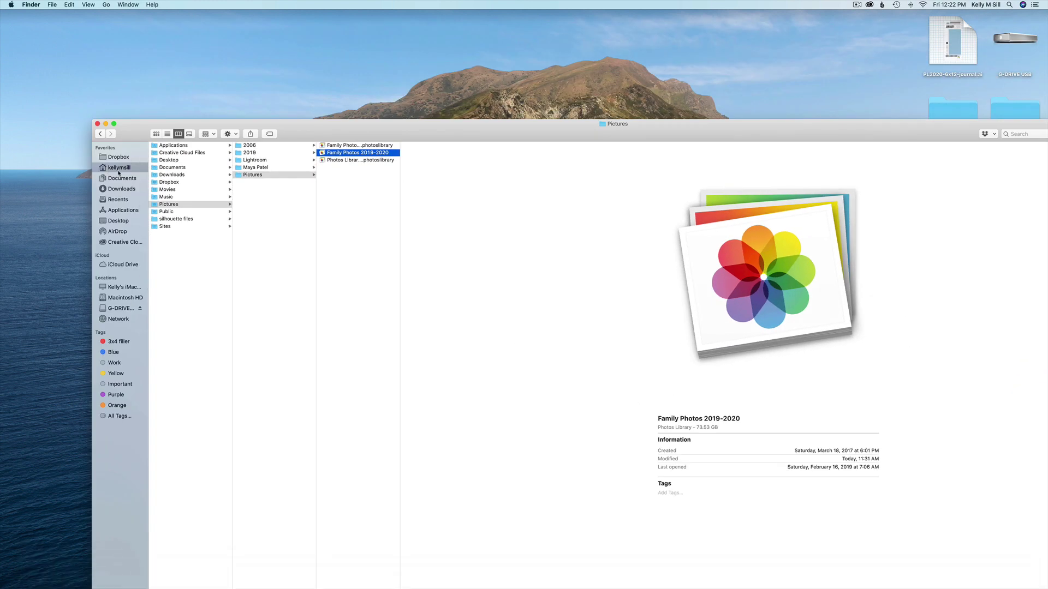
click(169, 205)
click(254, 176)
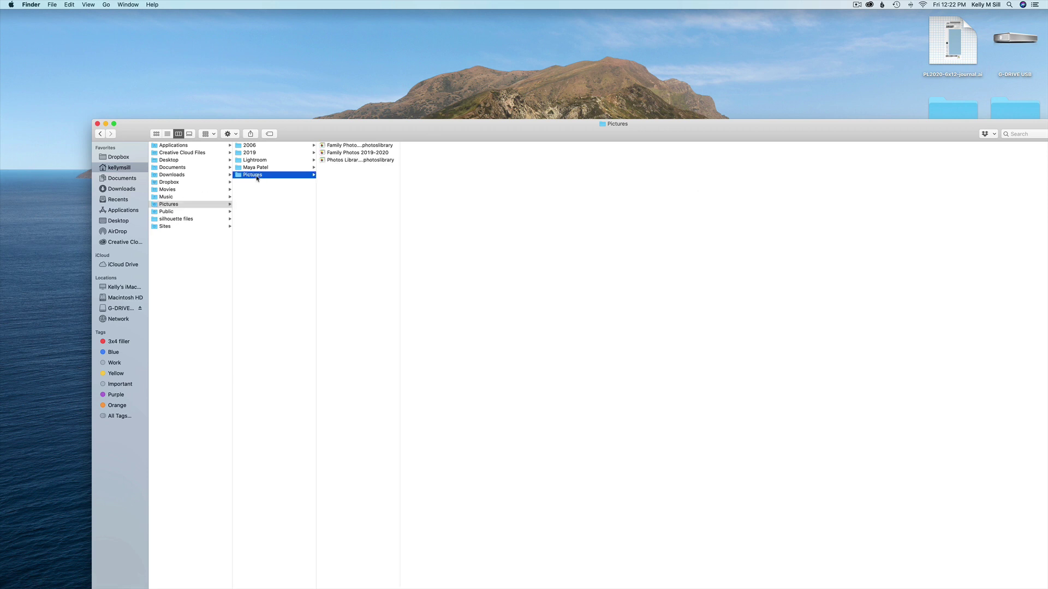
click(345, 153)
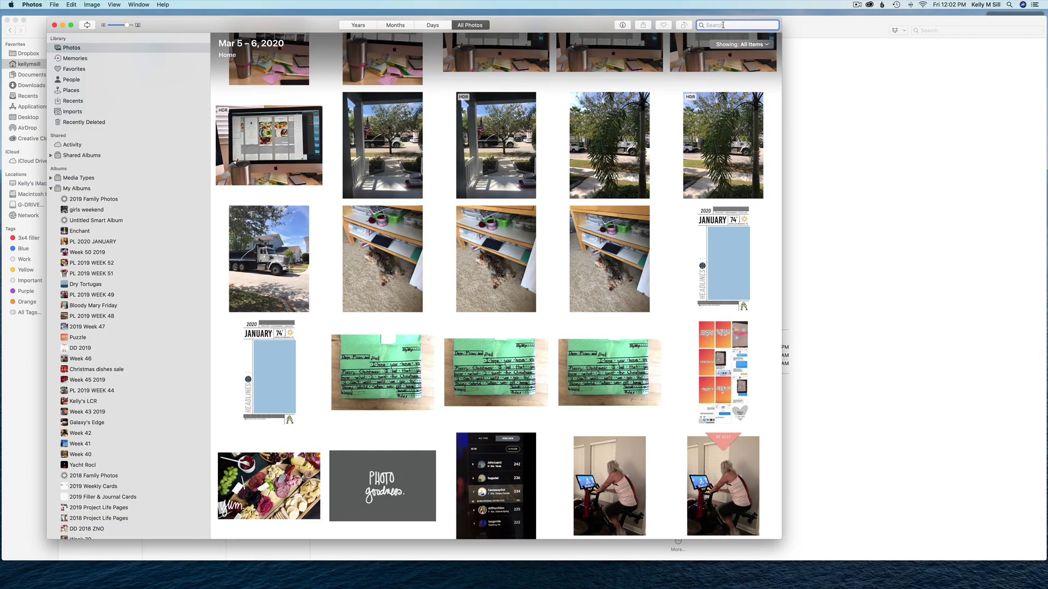
Search the local library for 2019, show all 7,792 matching photos, and select them all
text(2019)
click(370, 104)
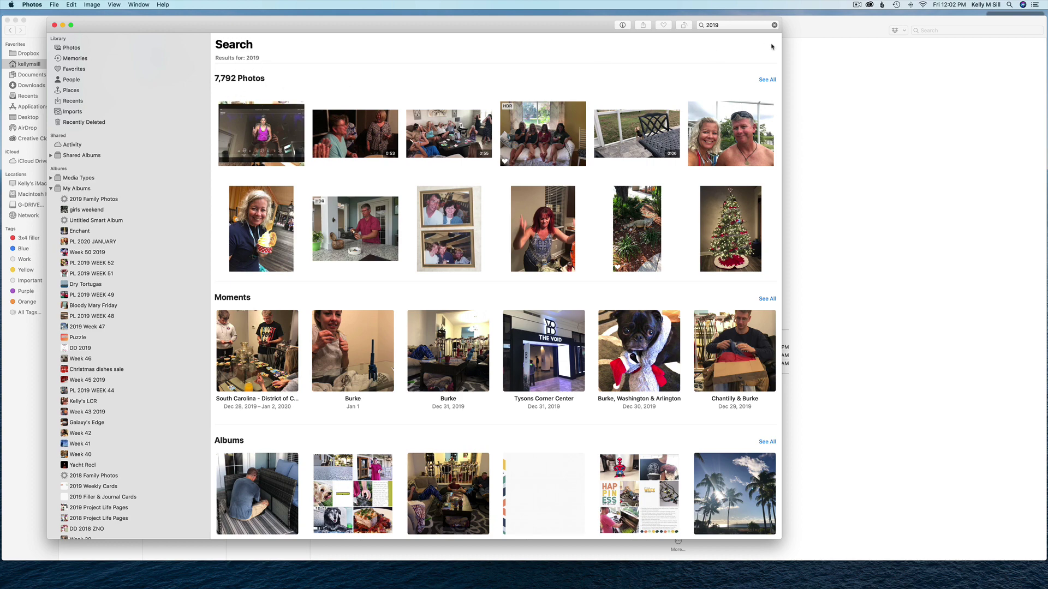
click(767, 81)
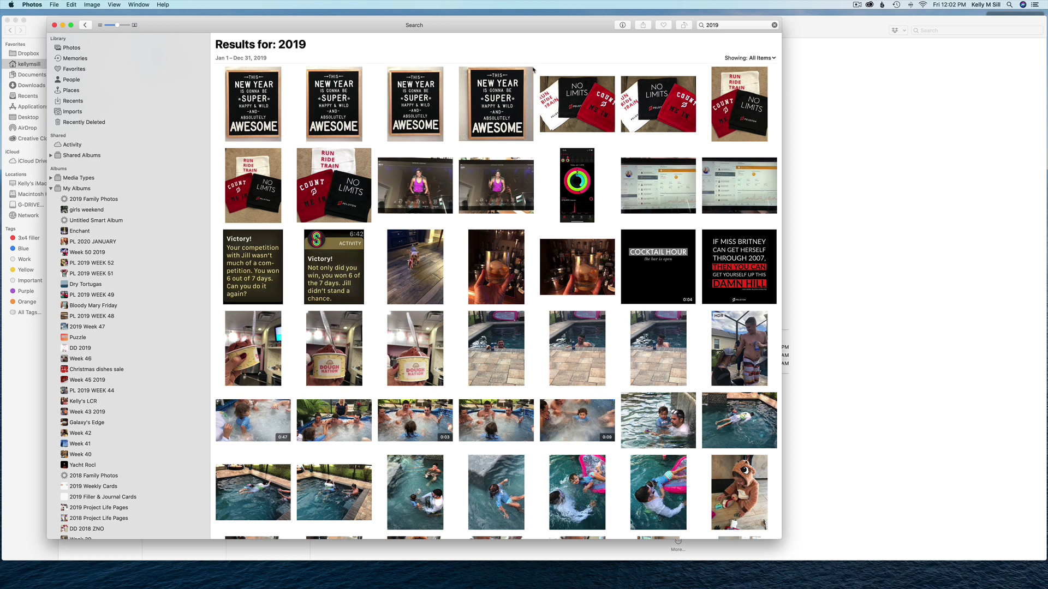
key(super+a)
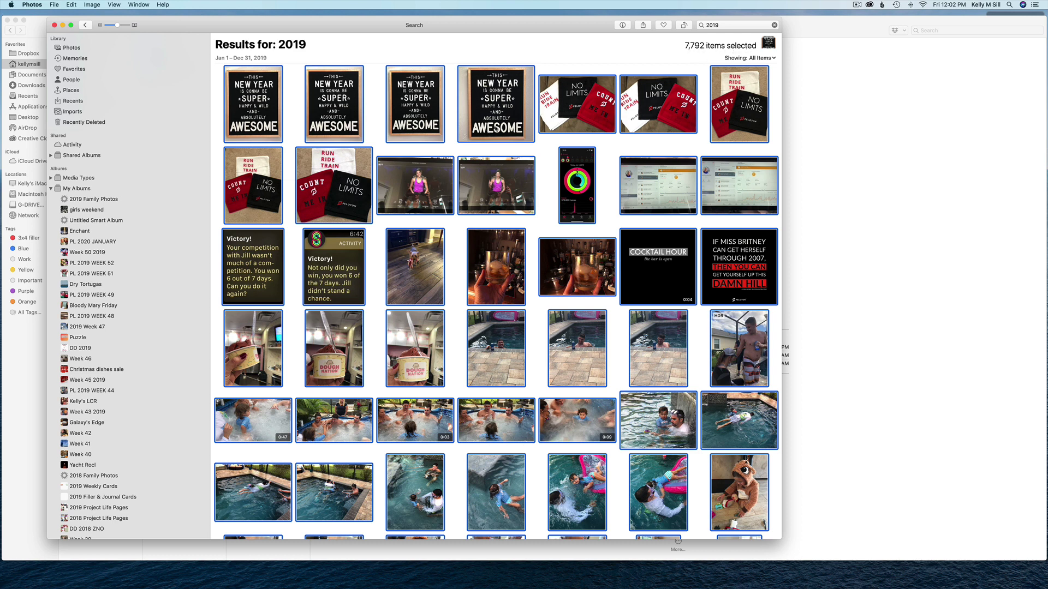
Delete the 7,792 selected 2019 photos and confirm removing them from all devices
right_click(494, 128)
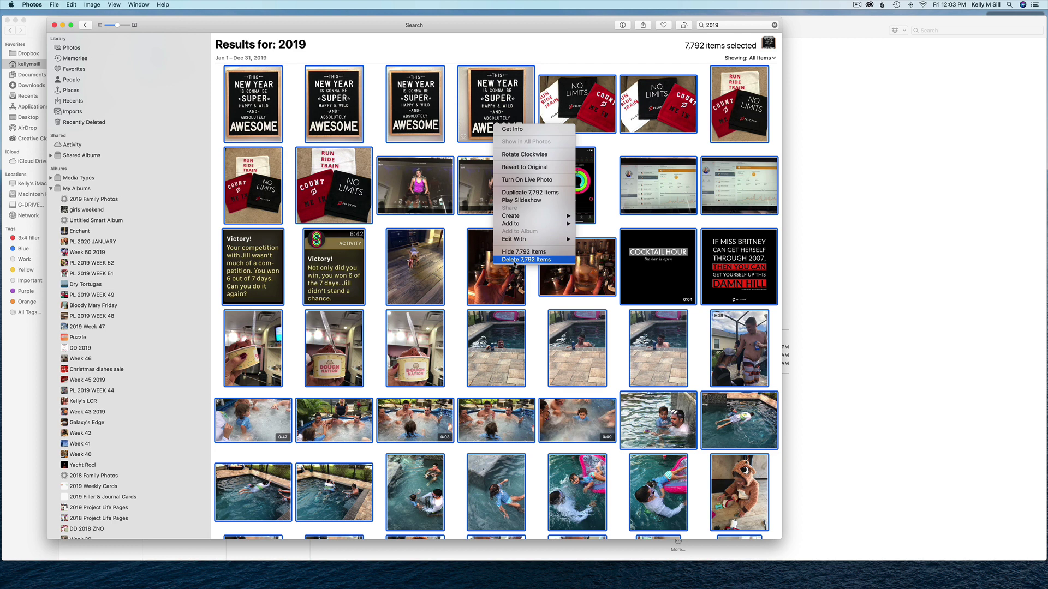
click(514, 260)
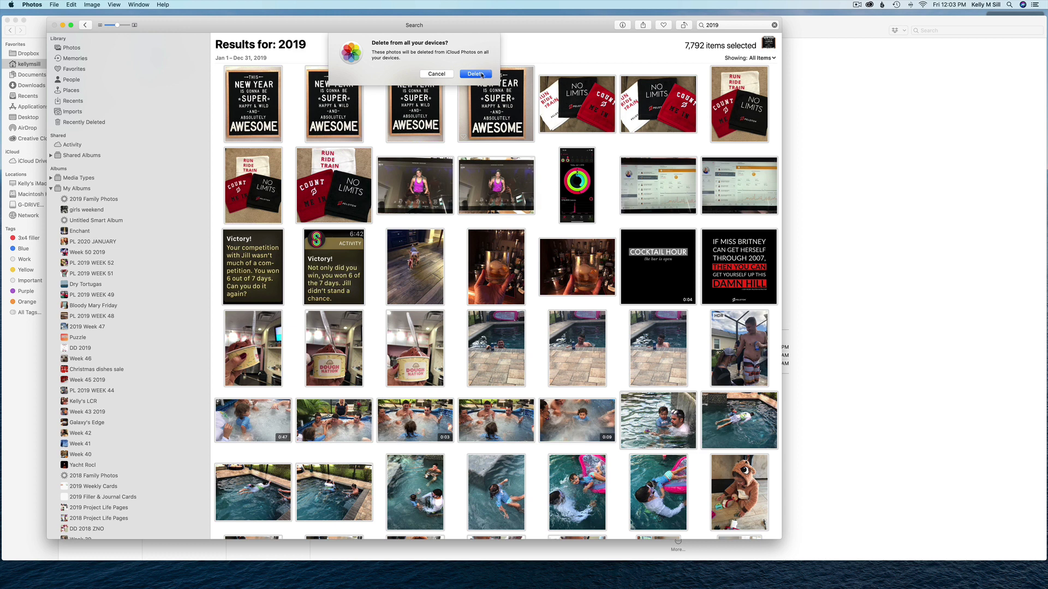
click(482, 74)
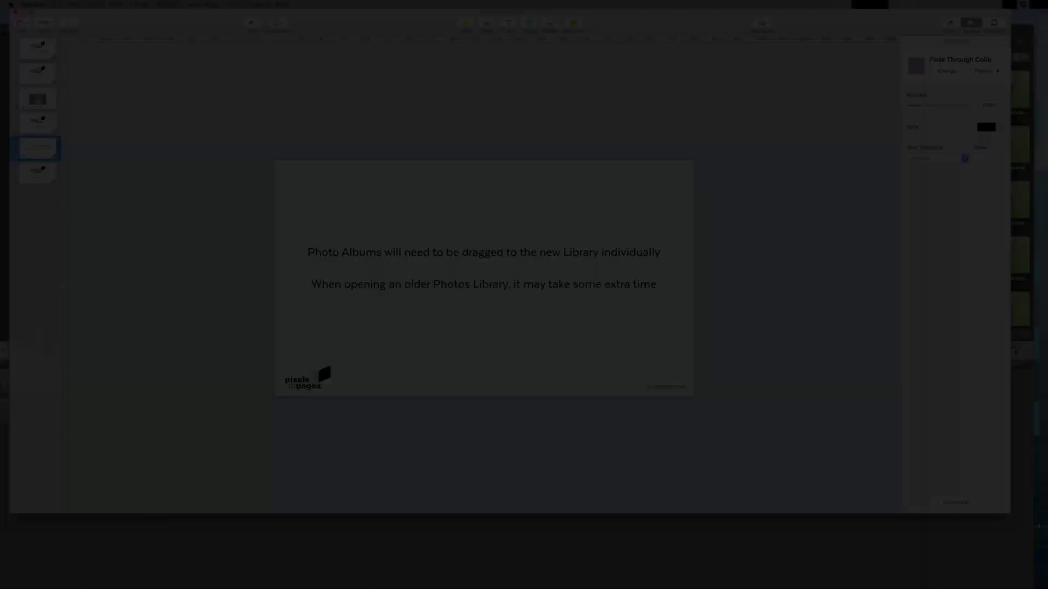
Leave the Keynote slides, open the G-DRIVE USB drive, and switch Photos to the 2010 Family Photos library
key(super+shift+2)
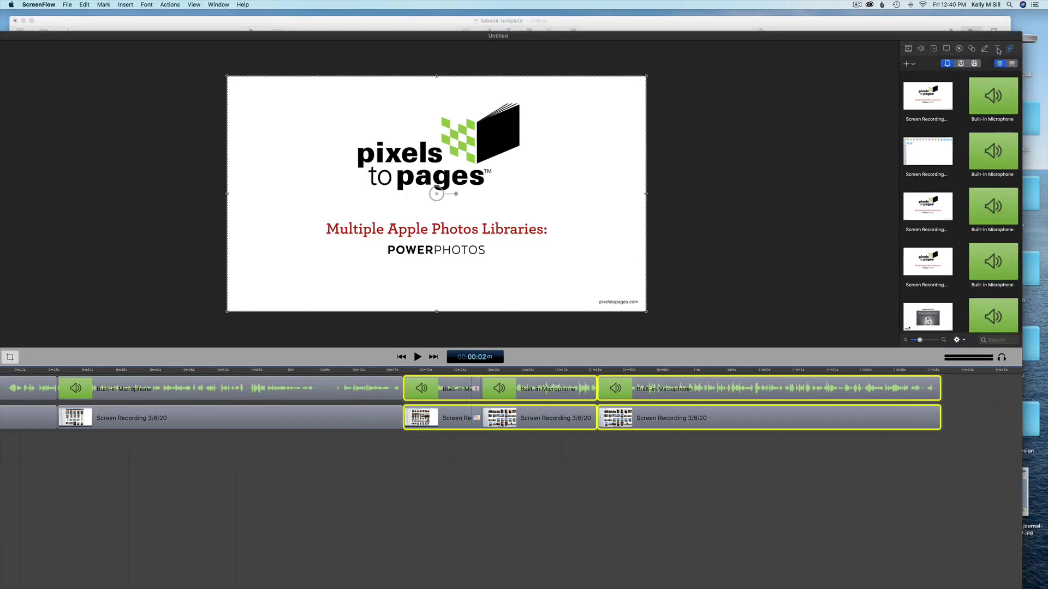
double_click(1024, 43)
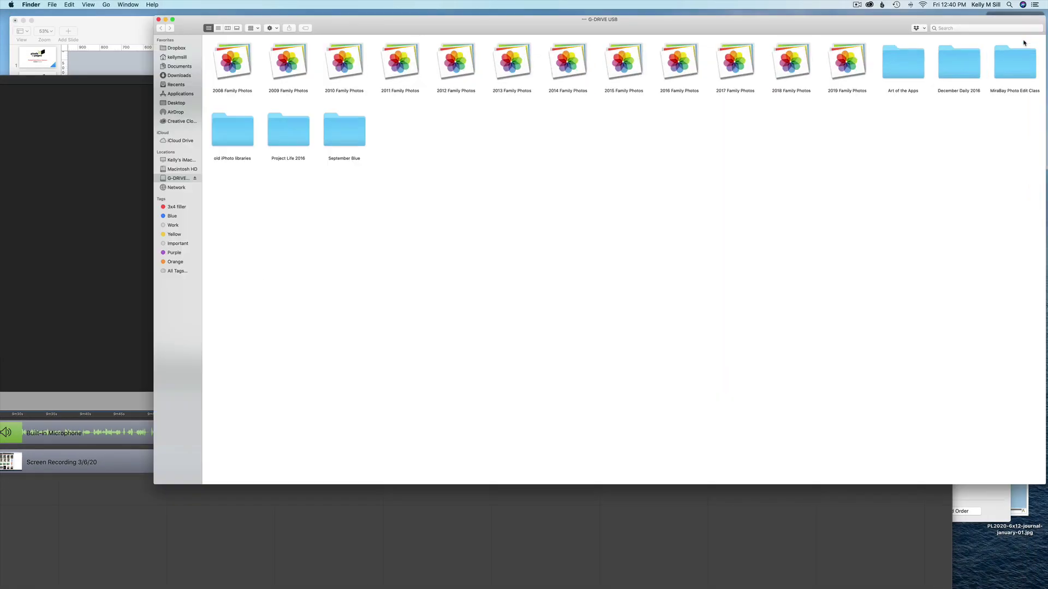
drag(314, 27, 315, 21)
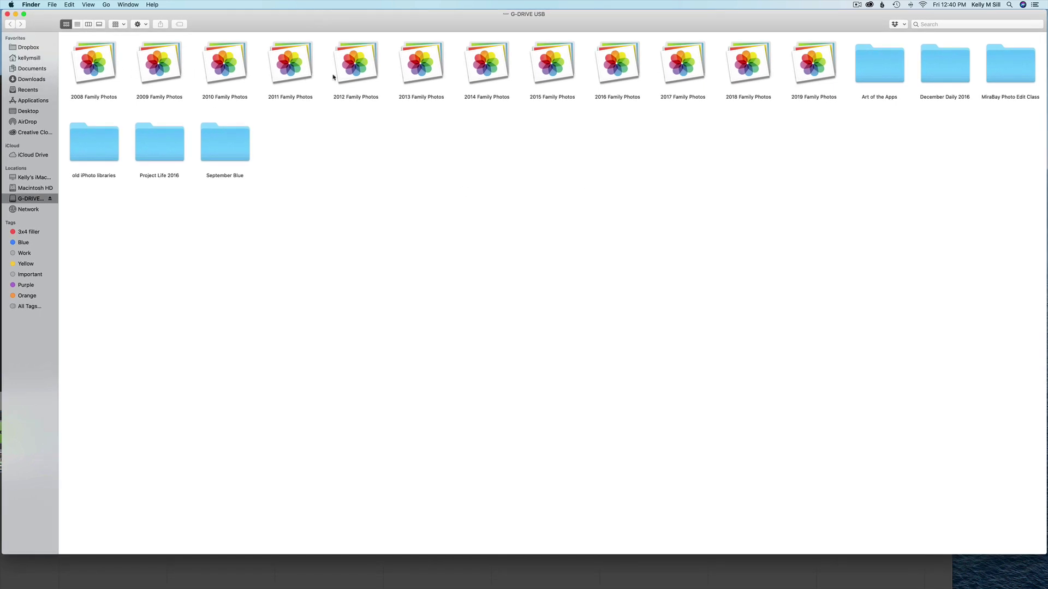
double_click(238, 78)
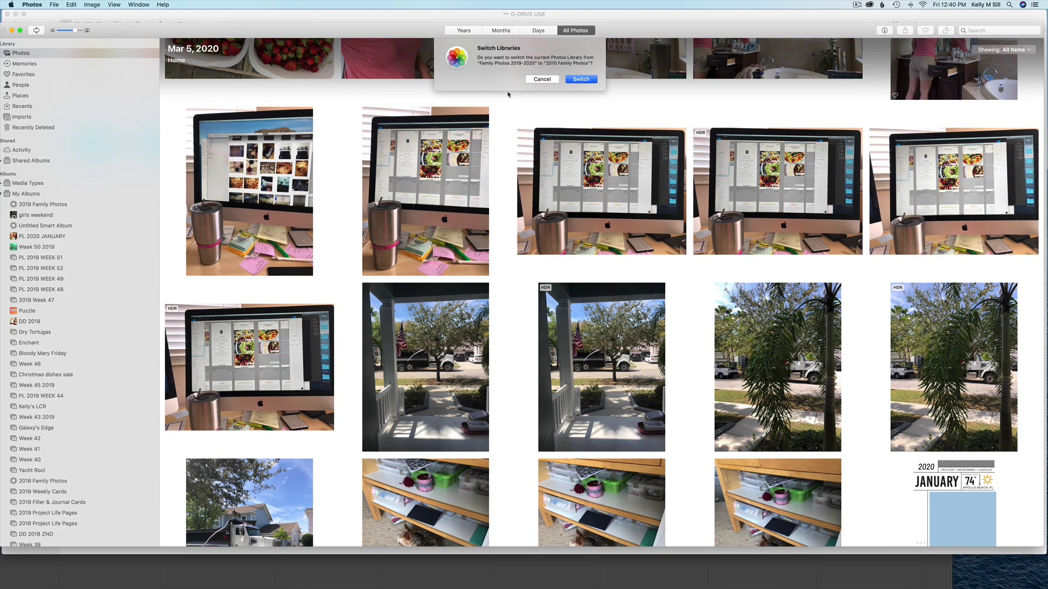
click(580, 79)
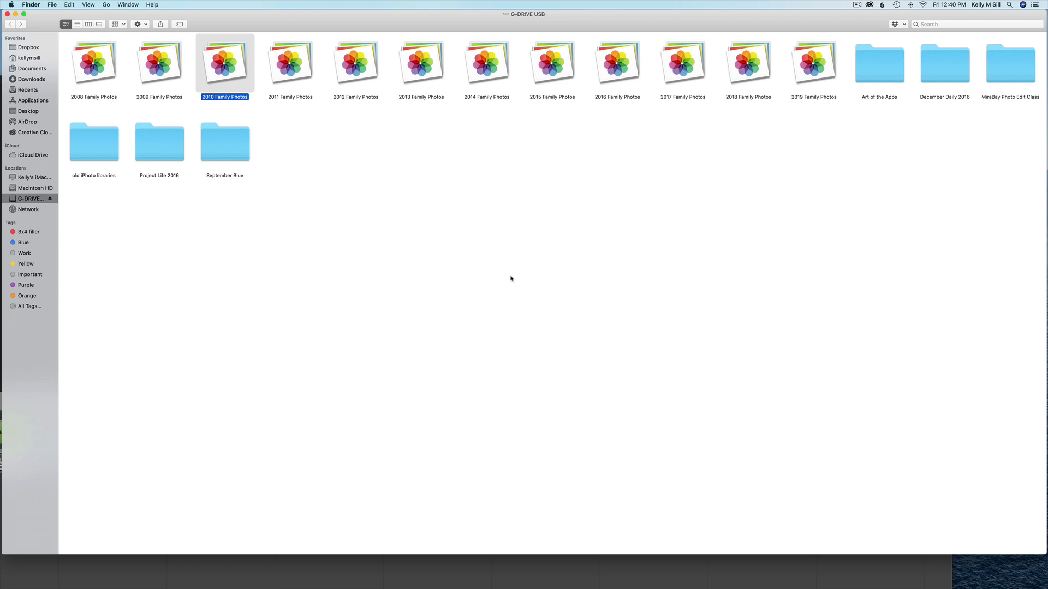
Open 2010 Family Photos from the G-DRIVE window so Photos starts updating the library
double_click(220, 76)
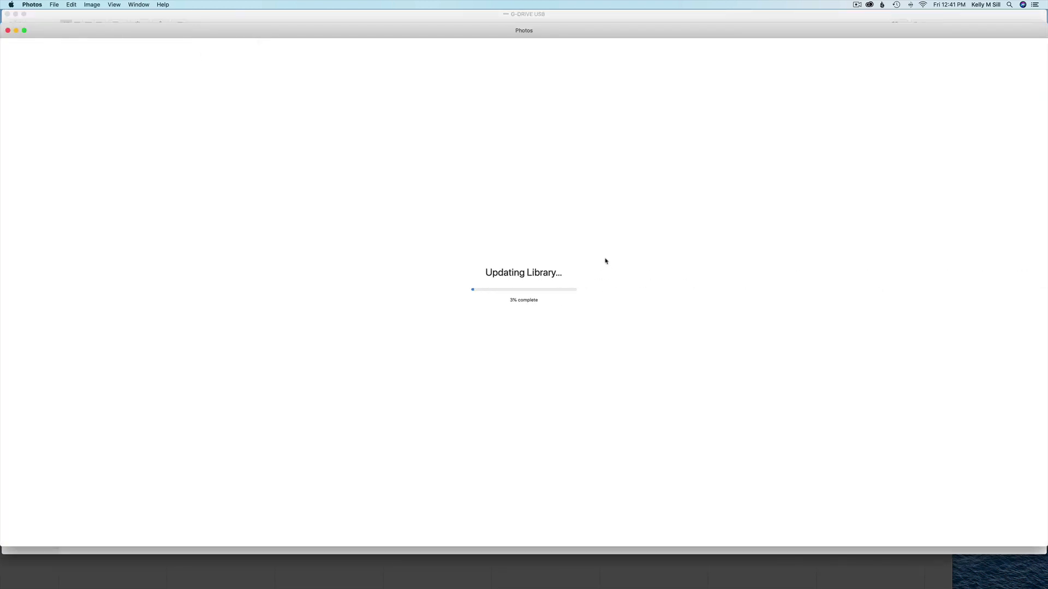